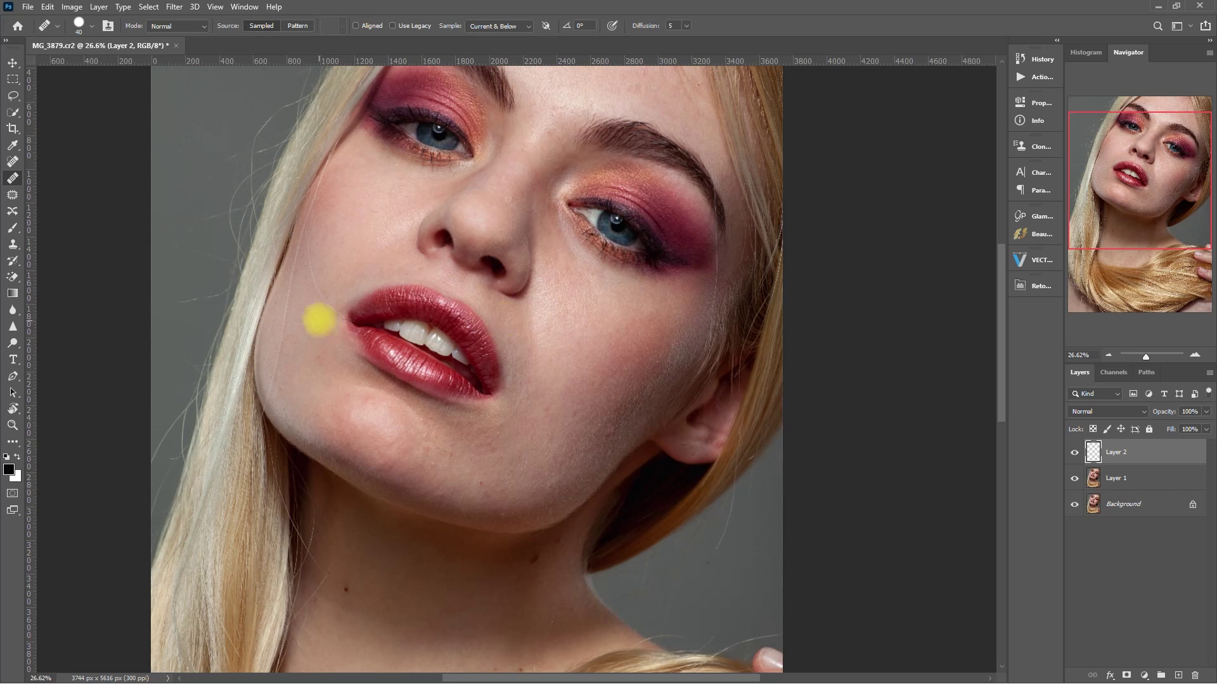
Zoom around the portrait and toggle Layer 2 off and on to compare with the original
scroll(502, 239, up, 2)
scroll(537, 155, down, 5)
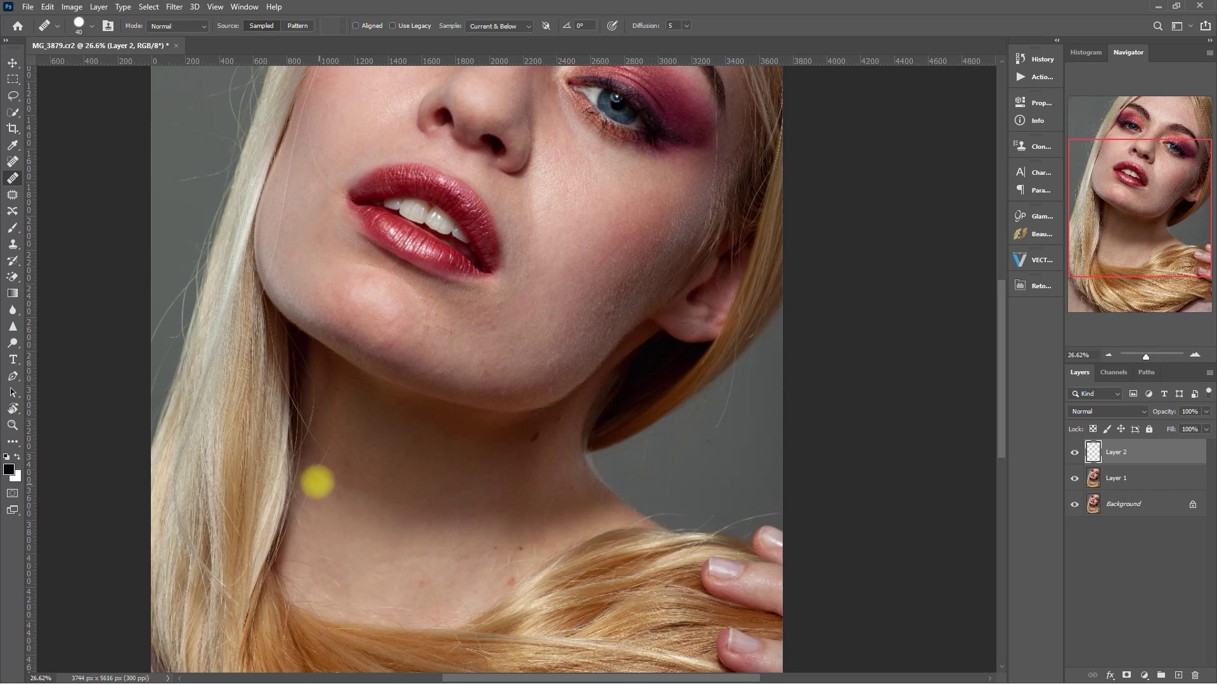
scroll(336, 392, up, 5)
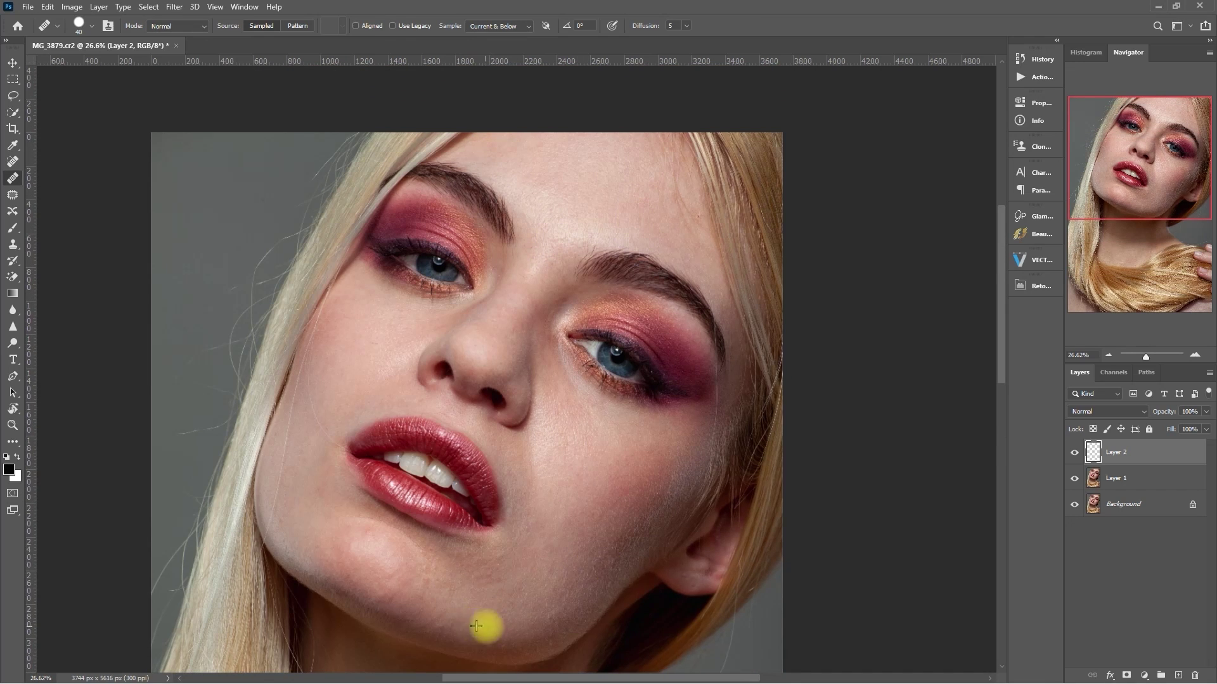
scroll(557, 316, down, 2)
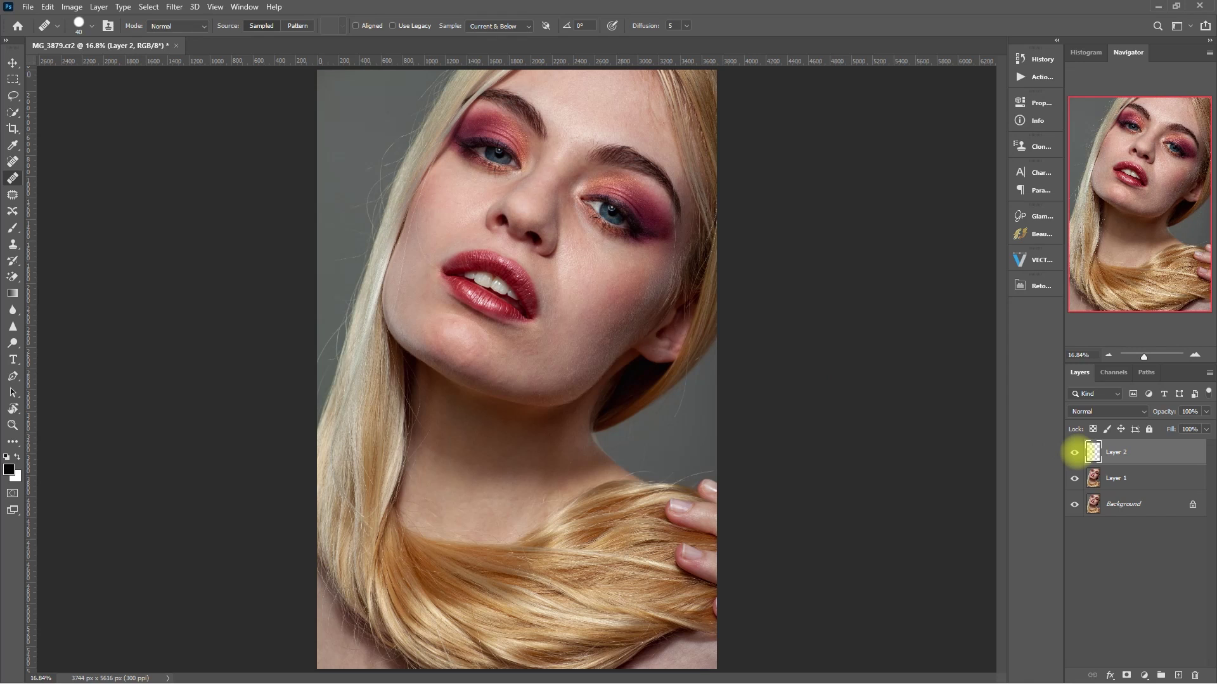
click(1074, 453)
click(1074, 452)
Compare Layer 2 against the original again, leave it hidden, and switch to Retouch4me Heal
click(1074, 452)
scroll(853, 326, up, 3)
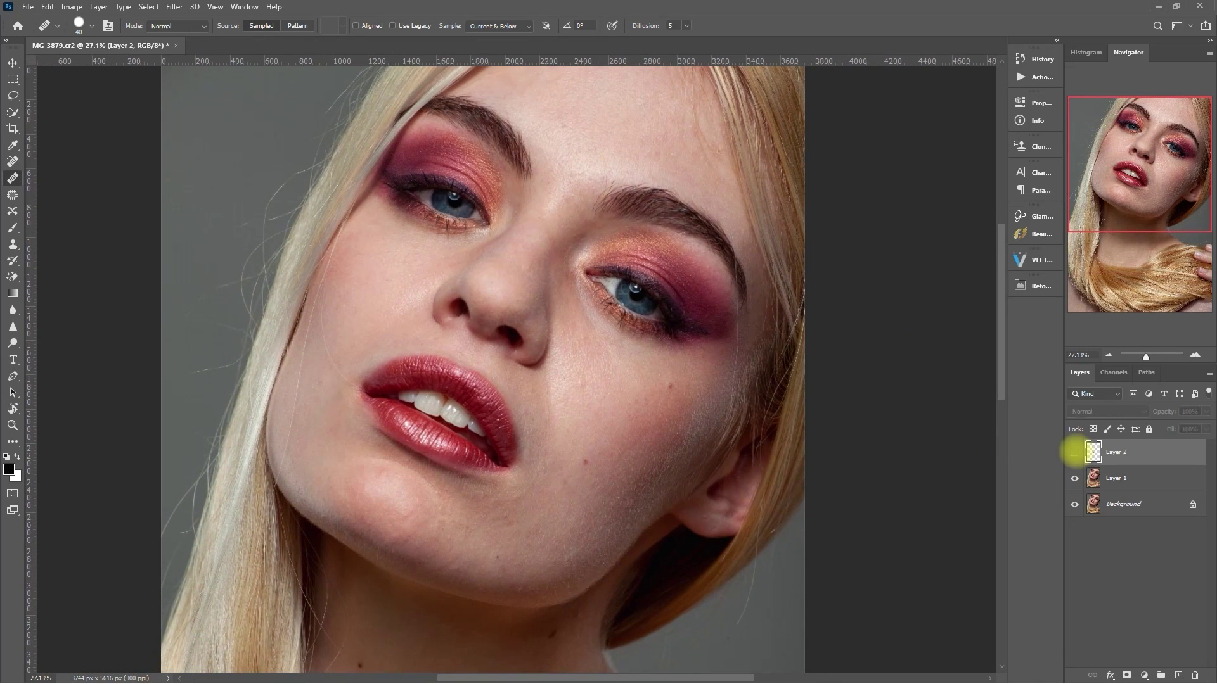
click(1074, 453)
click(1074, 452)
click(1074, 452)
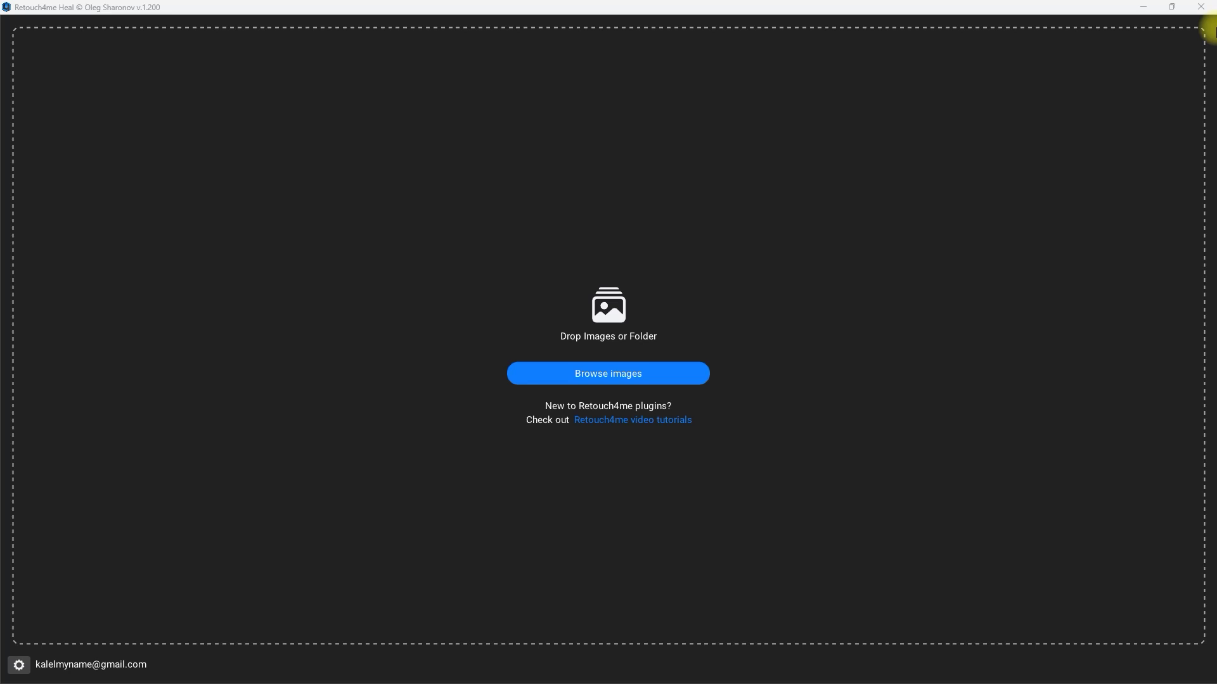
click(20, 665)
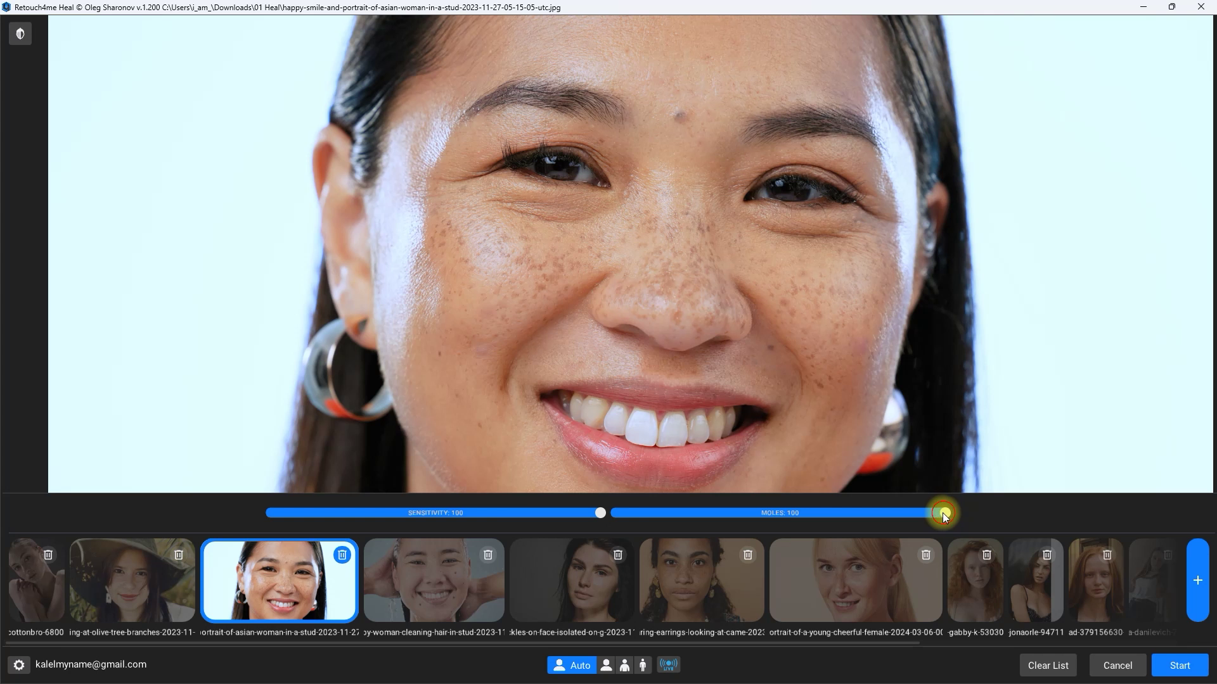
mouse_move(942, 511)
mouse_down()
mouse_move(611, 512)
mouse_move(948, 511)
mouse_move(619, 510)
mouse_move(927, 517)
mouse_move(780, 519)
mouse_up()
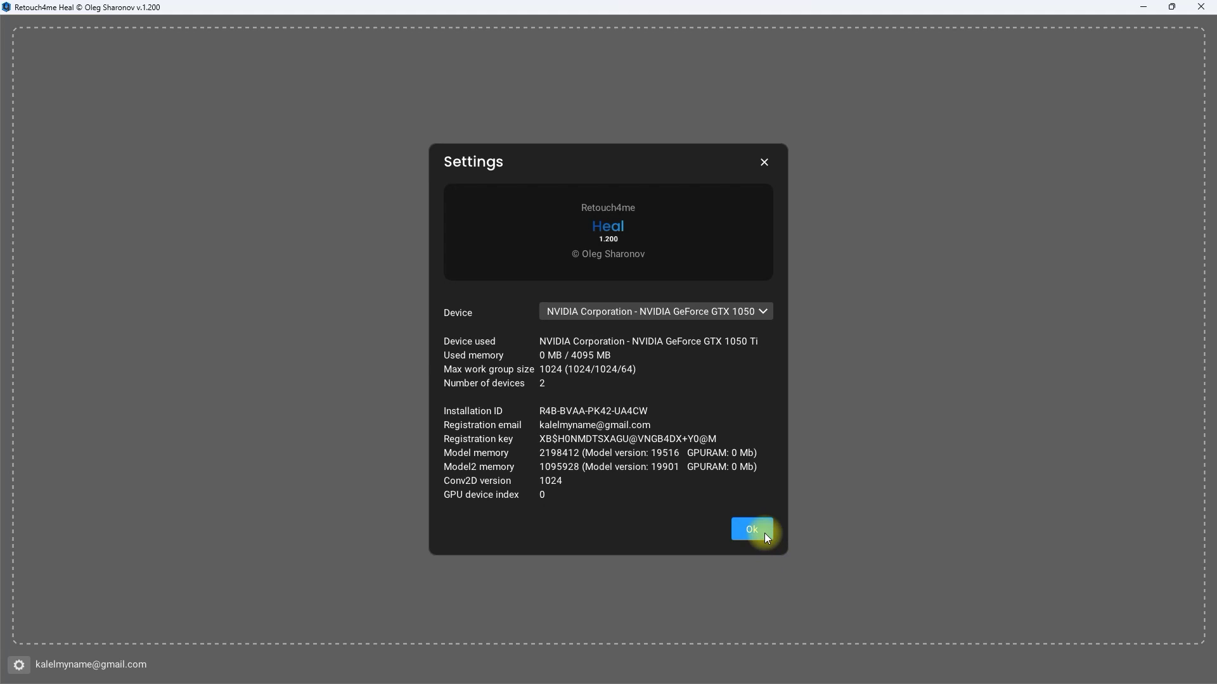
click(764, 534)
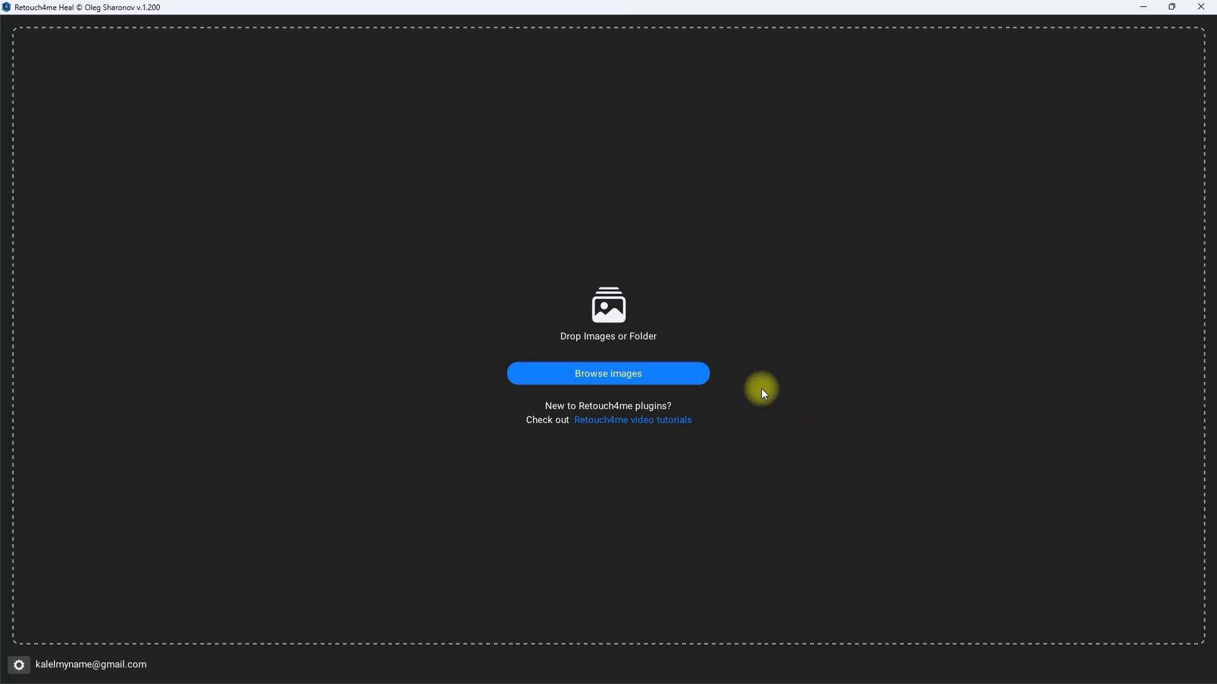
Load every portrait from the 01 Heal folder into the batch and preview the smiling freckled woman
click(693, 374)
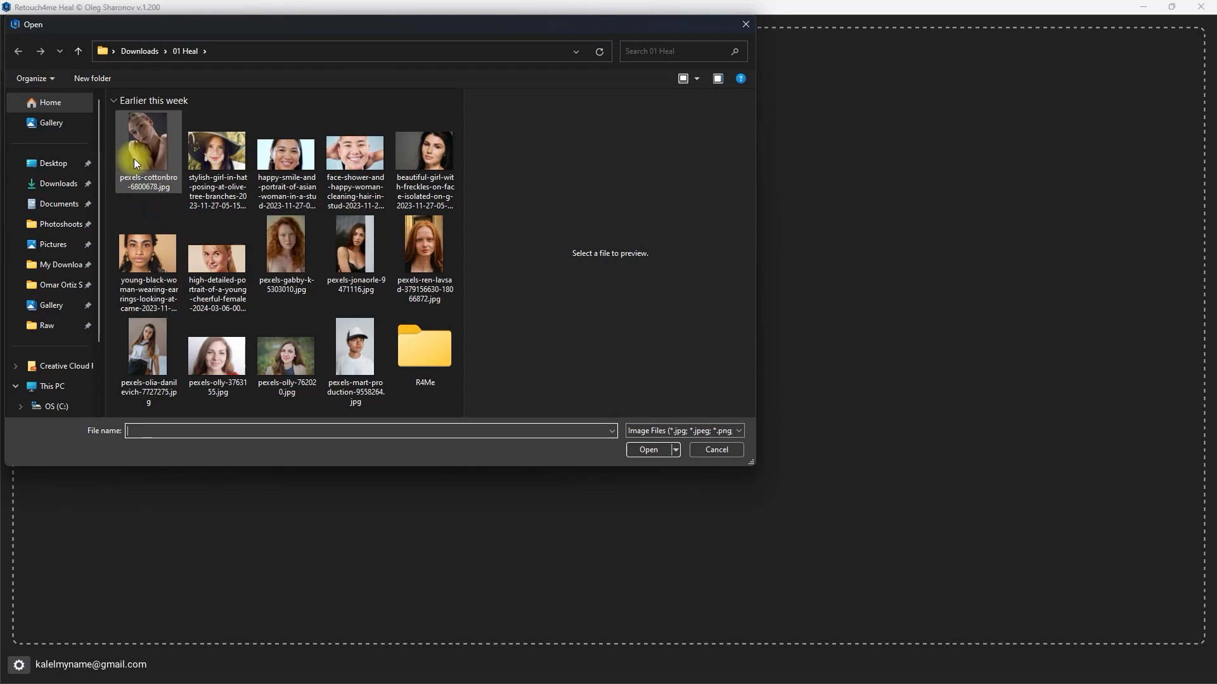
click(134, 159)
shift+click(379, 389)
click(648, 449)
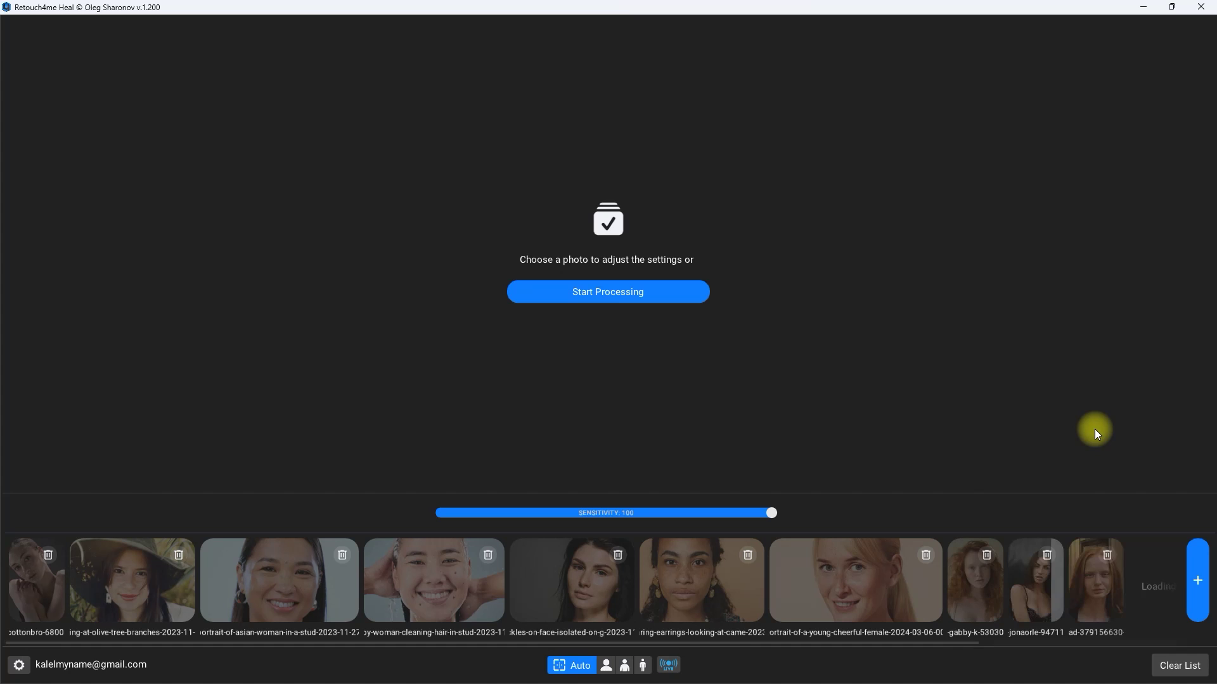
click(285, 592)
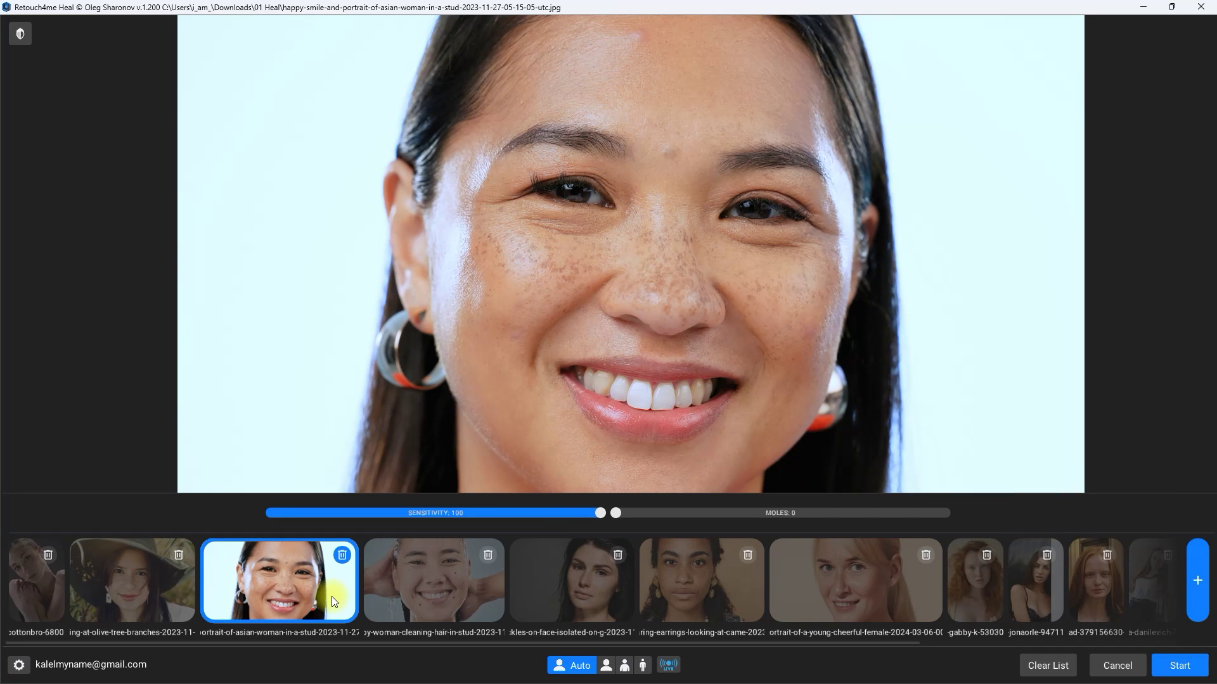
click(26, 38)
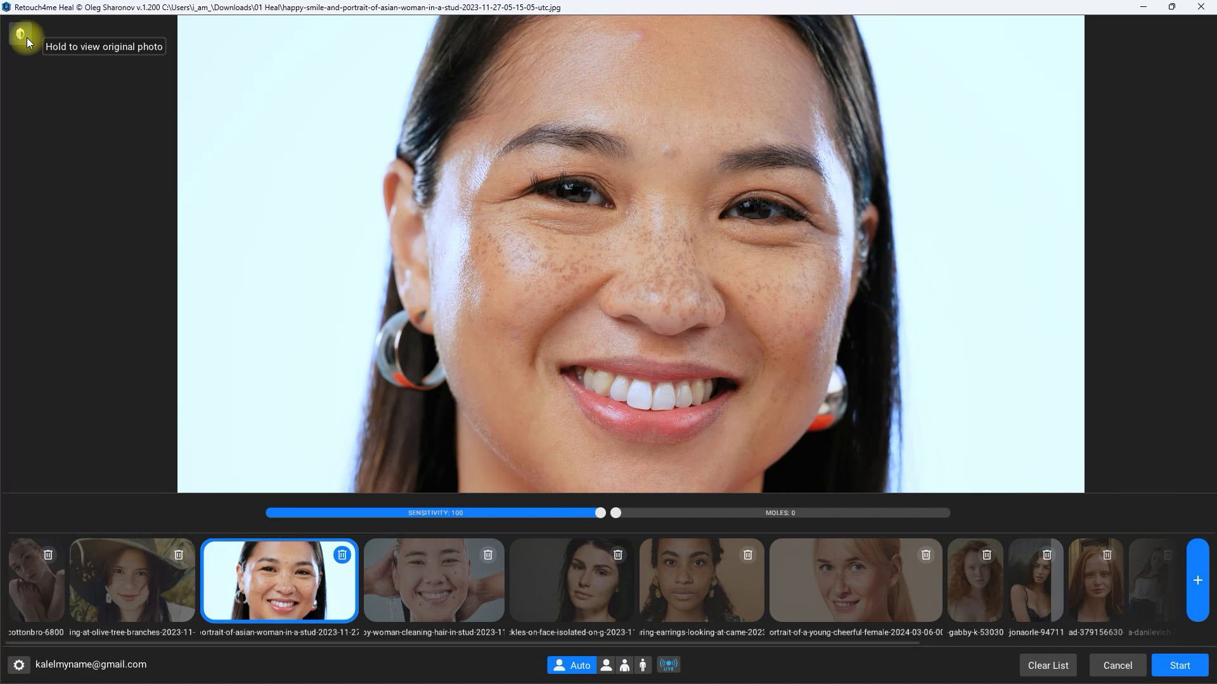
click(27, 39)
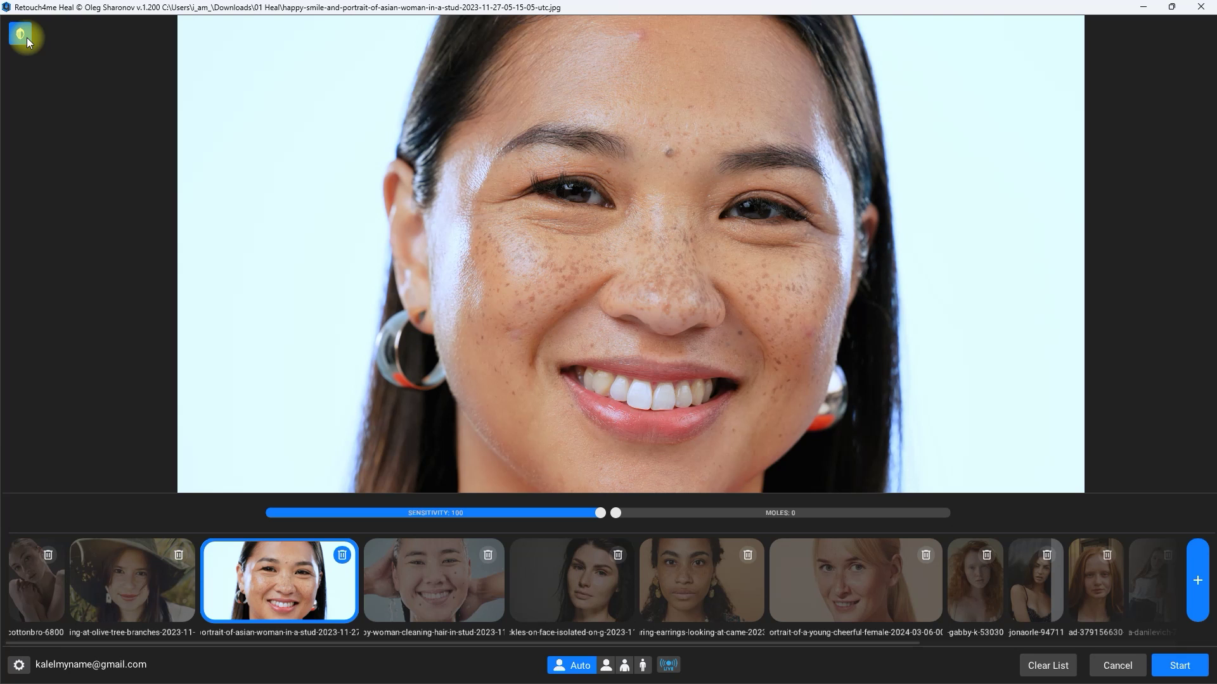
click(27, 39)
click(27, 40)
scroll(703, 332, up, 3)
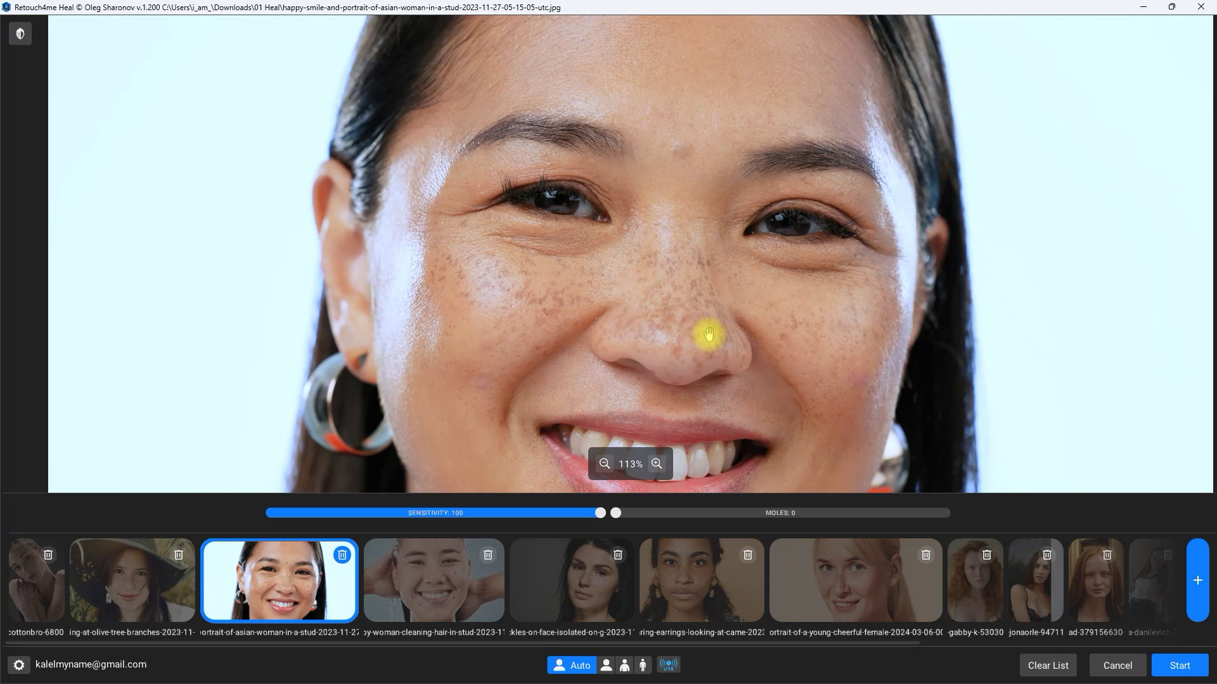
drag(708, 334, 695, 298)
click(19, 38)
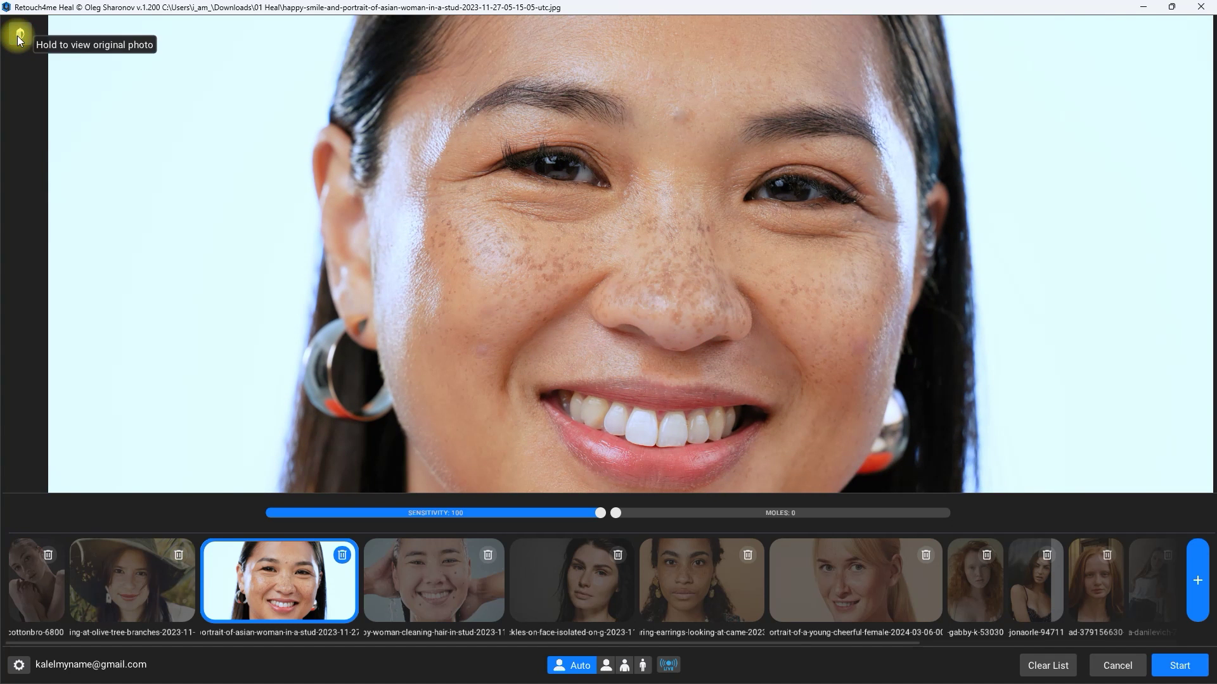
click(19, 38)
click(17, 37)
click(18, 38)
click(19, 39)
click(18, 39)
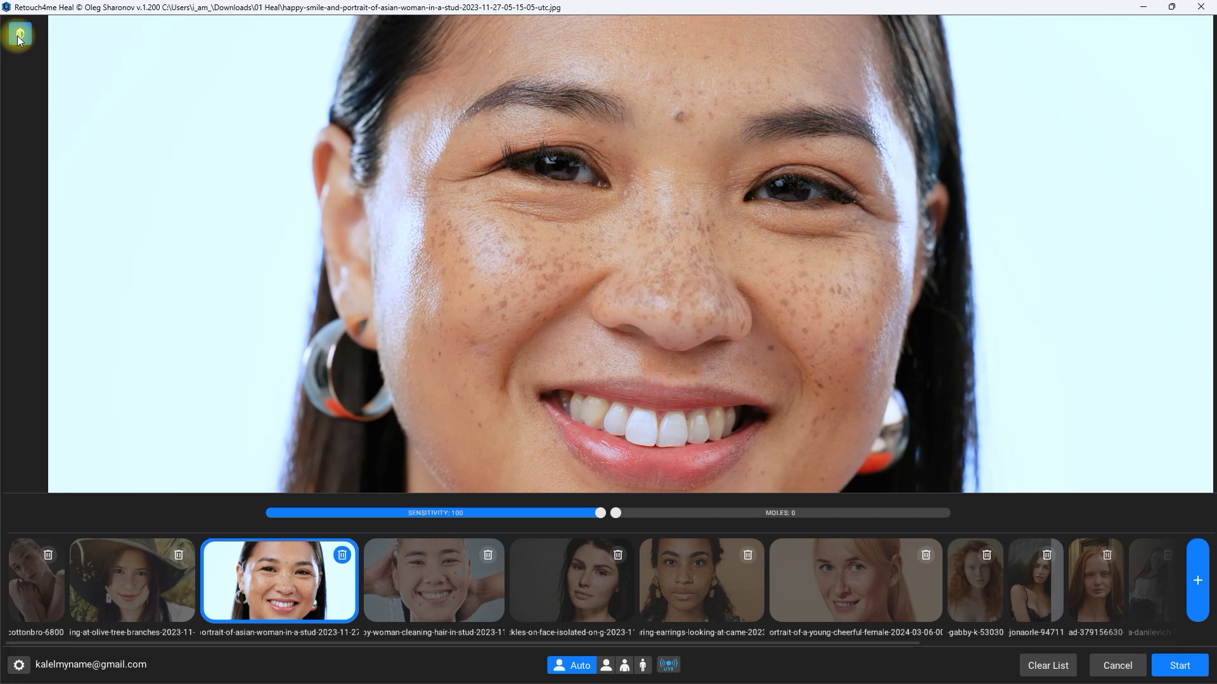
click(18, 39)
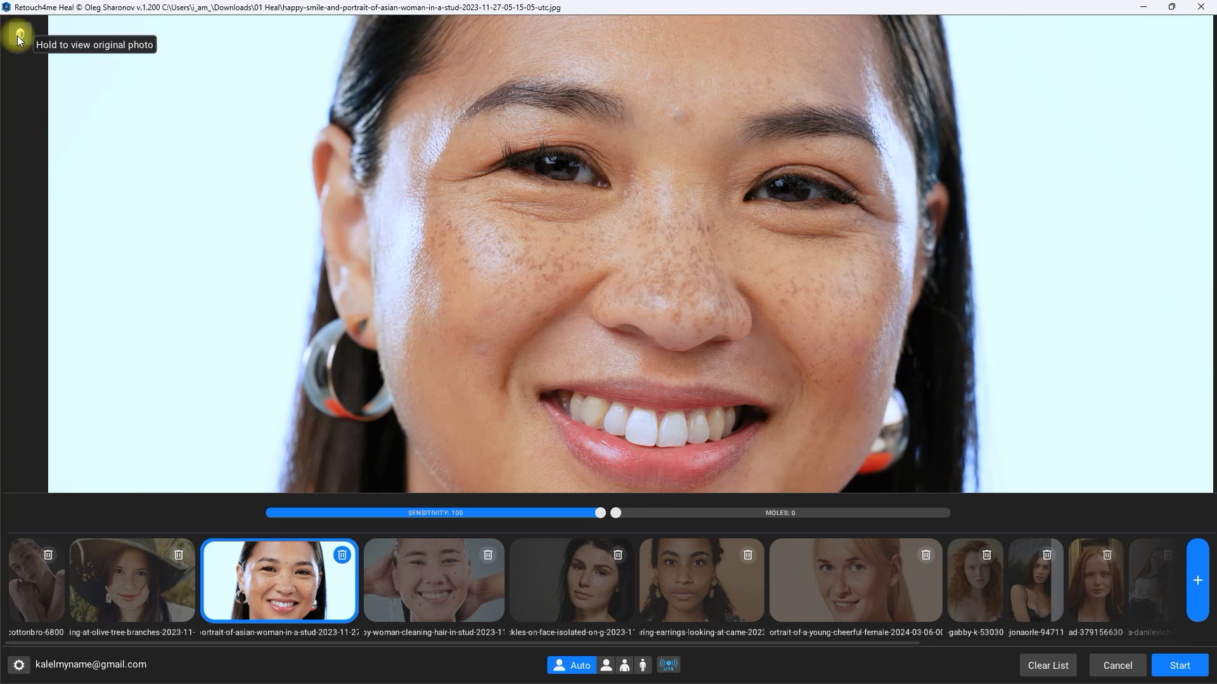
Raise mole removal to 100 on the smiling portrait and compare it with the original
drag(617, 512, 1025, 521)
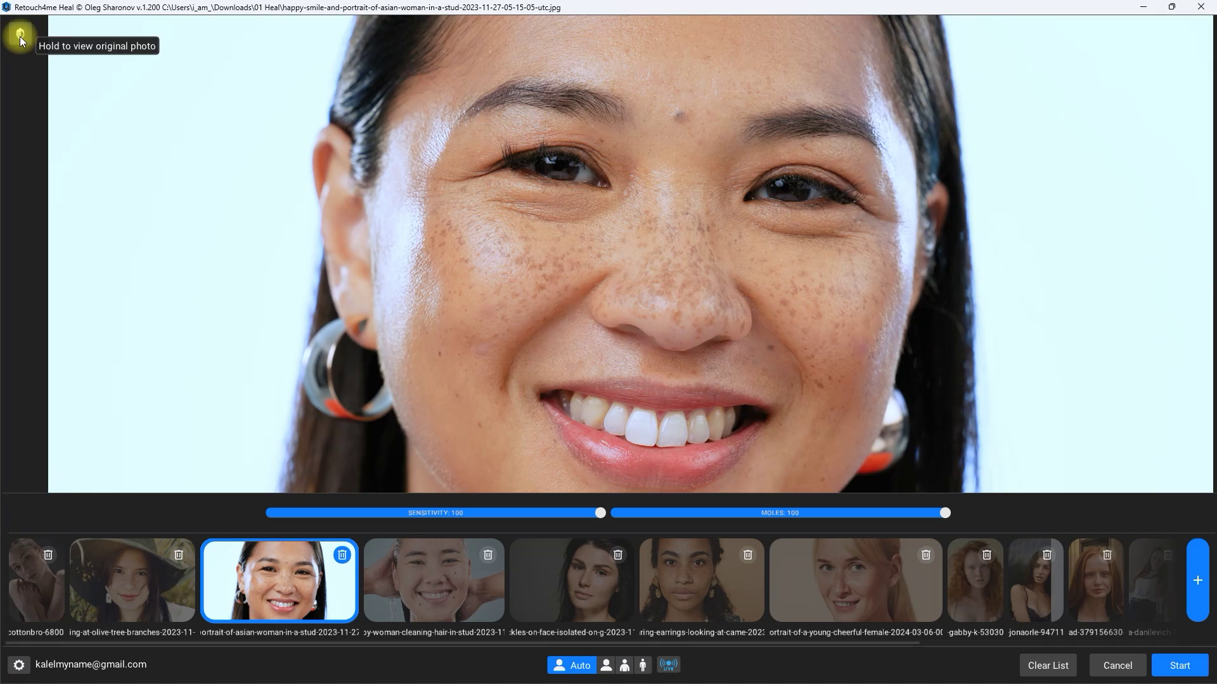
click(20, 36)
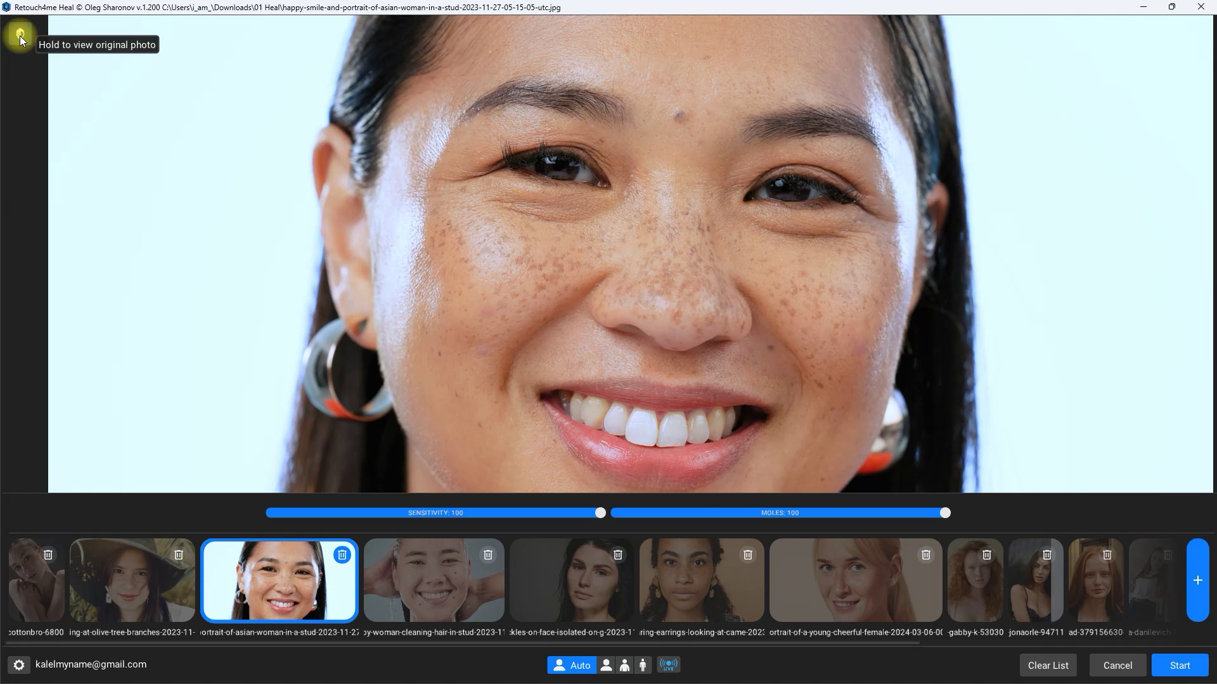
click(20, 37)
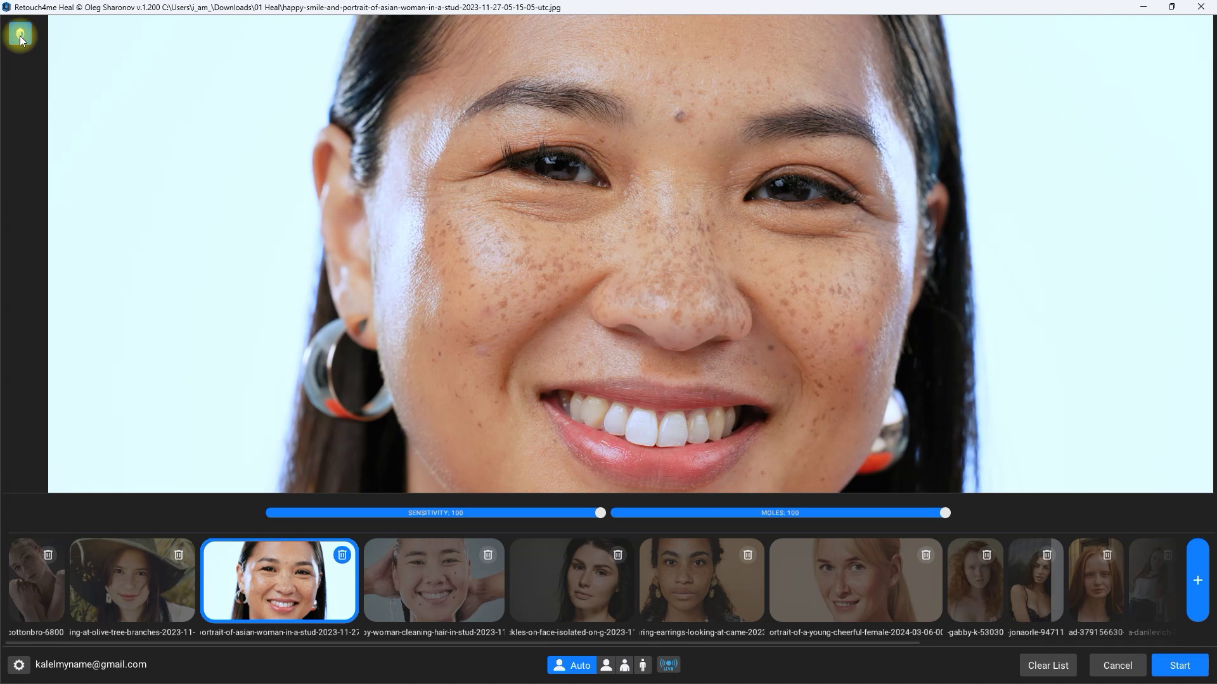
click(20, 36)
click(21, 36)
Try mole removal at 73, return it to 100, and open the shower portrait
drag(948, 512, 1032, 522)
click(767, 250)
mouse_move(646, 141)
mouse_down()
mouse_move(651, 114)
mouse_move(679, 134)
mouse_up()
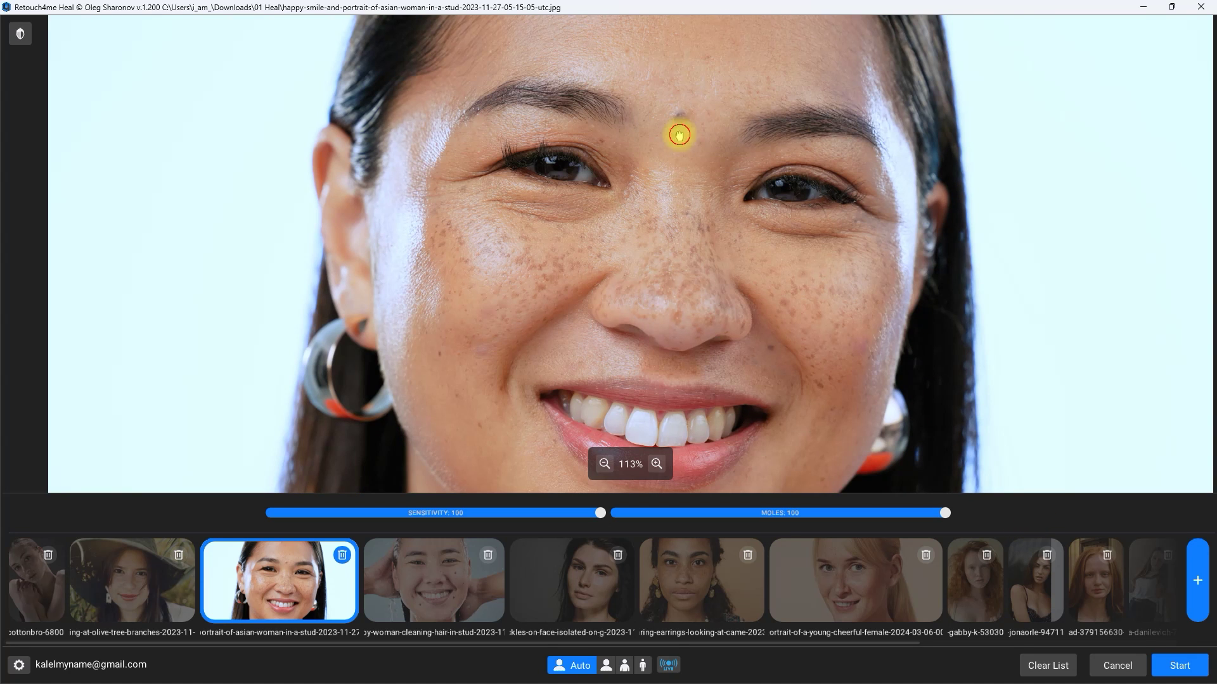
click(774, 360)
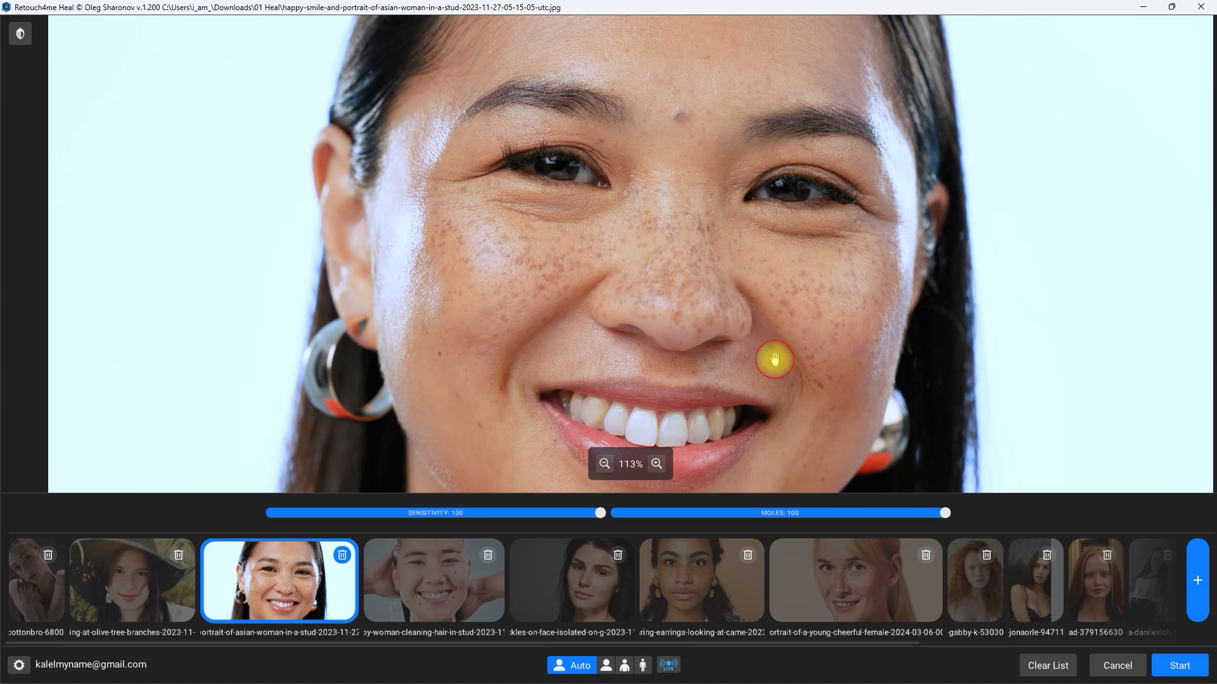
click(446, 595)
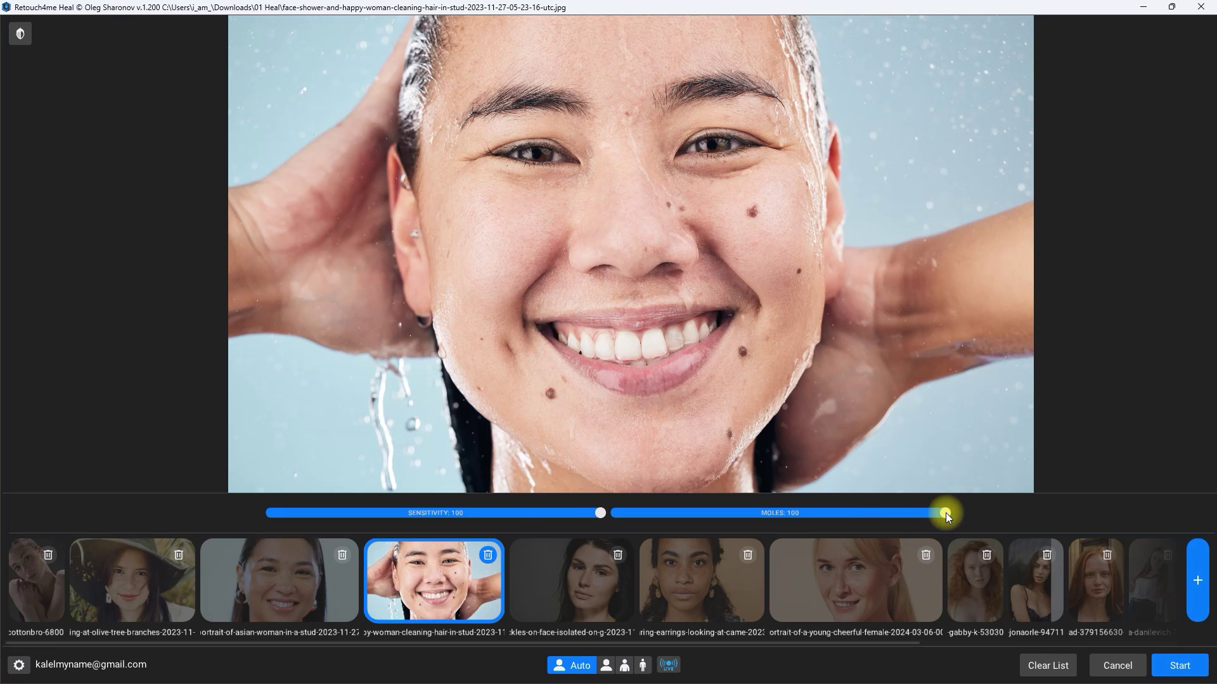
Compare the shower portrait with its original, zoomed in on the forehead
click(21, 35)
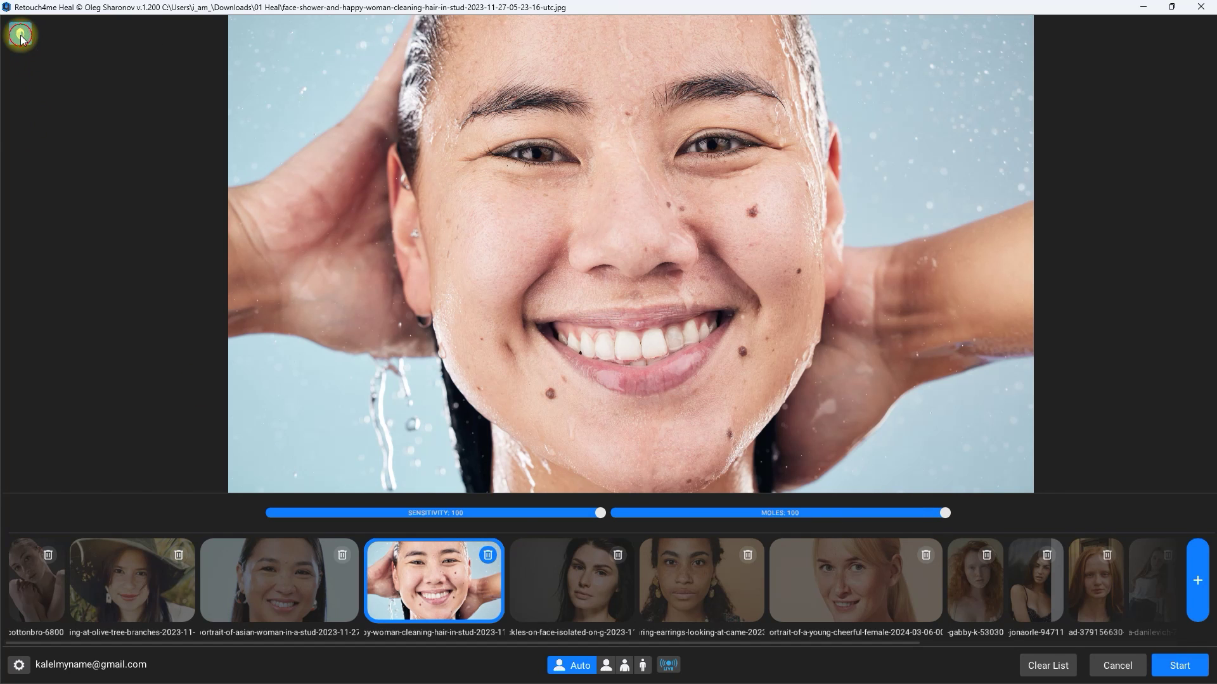
click(21, 37)
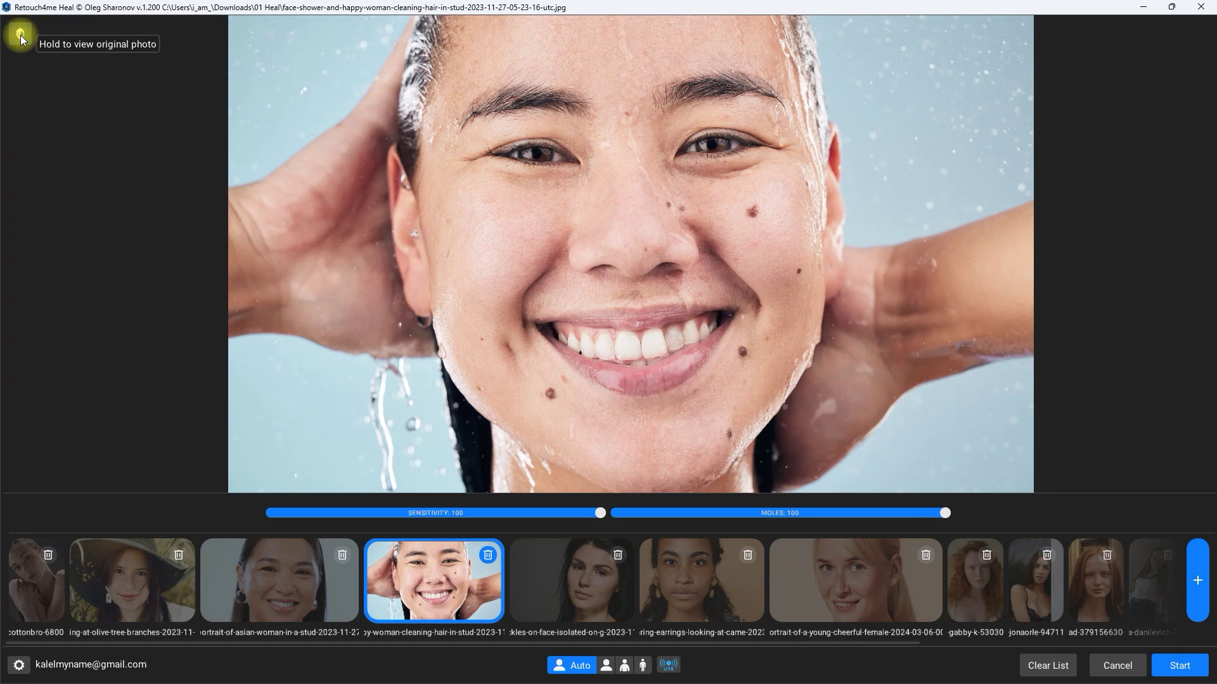
scroll(511, 209, up, 1)
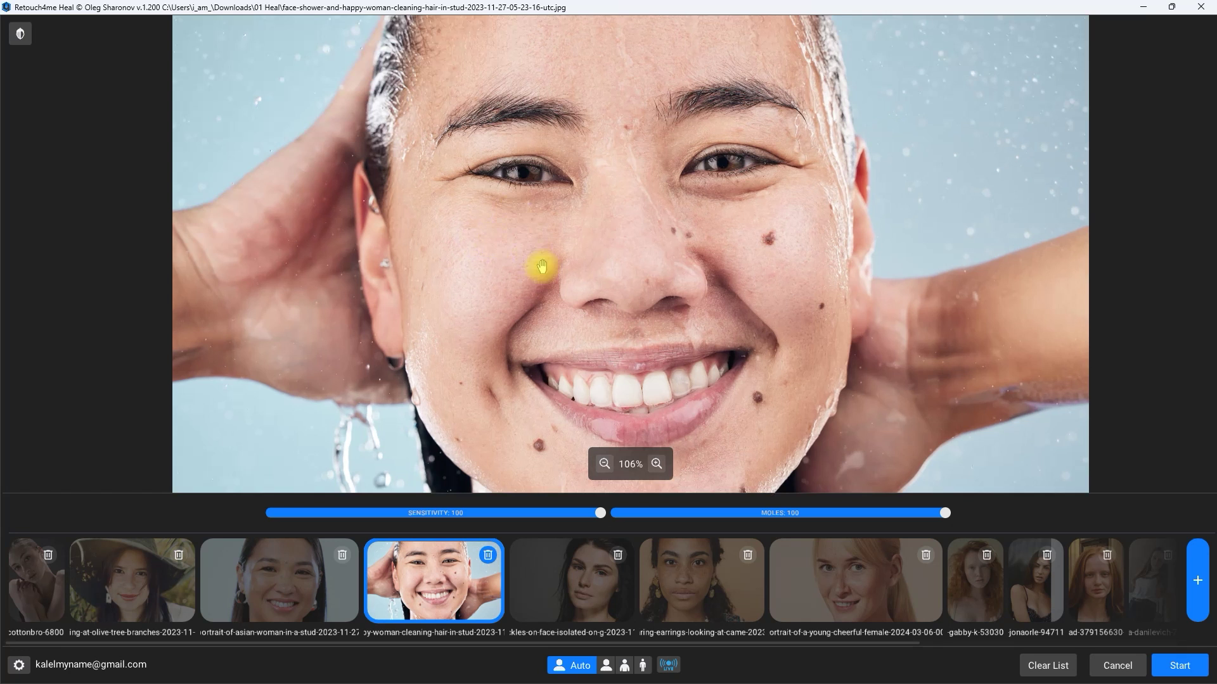
scroll(543, 266, up, 1)
drag(543, 267, 540, 242)
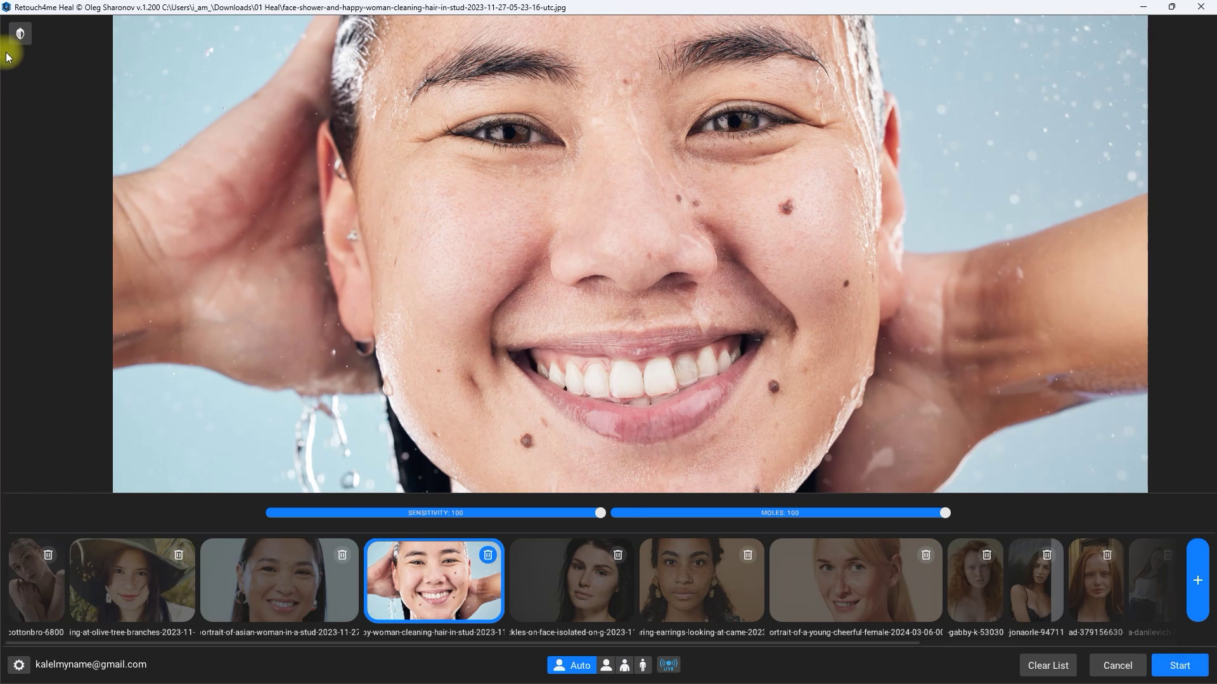
click(19, 36)
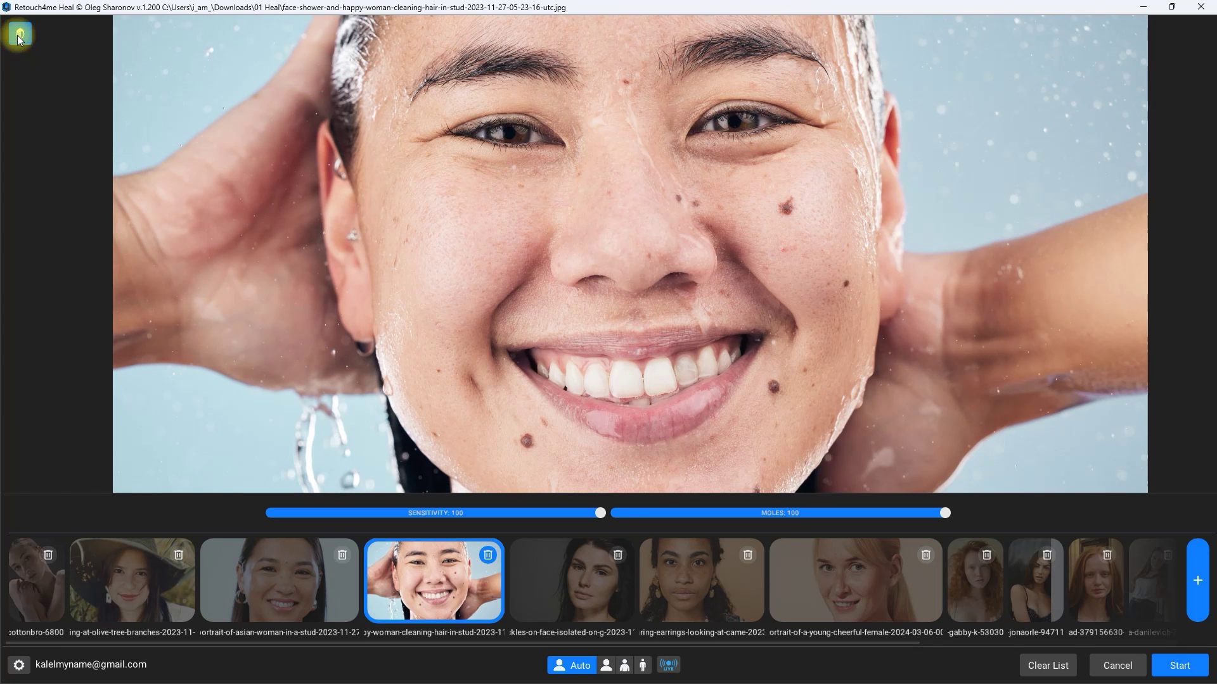
click(20, 37)
click(19, 37)
click(19, 36)
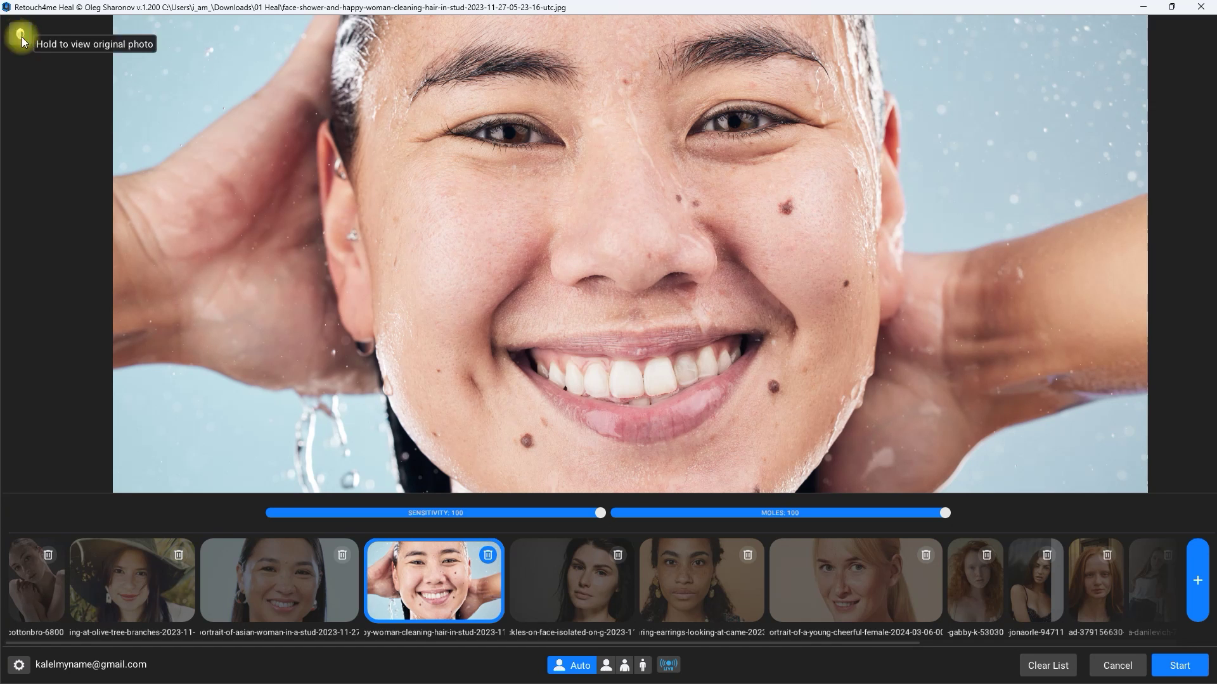
Turn mole removal down from 100 to 0 and recheck the original
click(940, 524)
drag(940, 524, 598, 518)
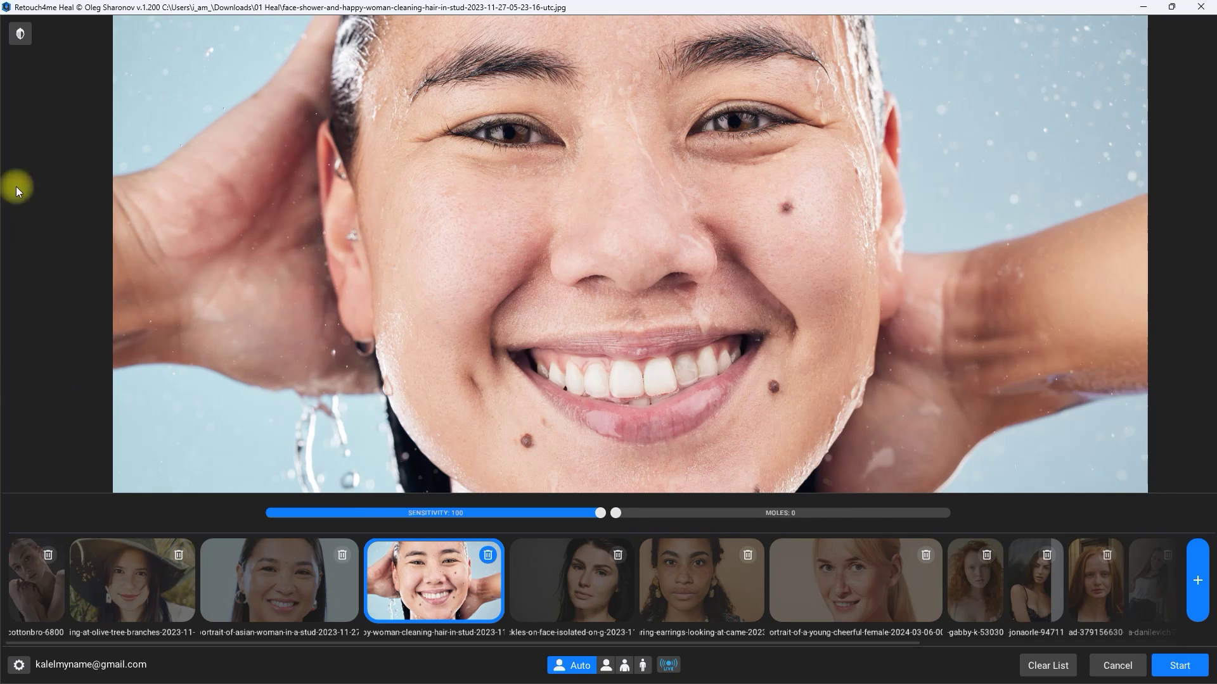
click(20, 37)
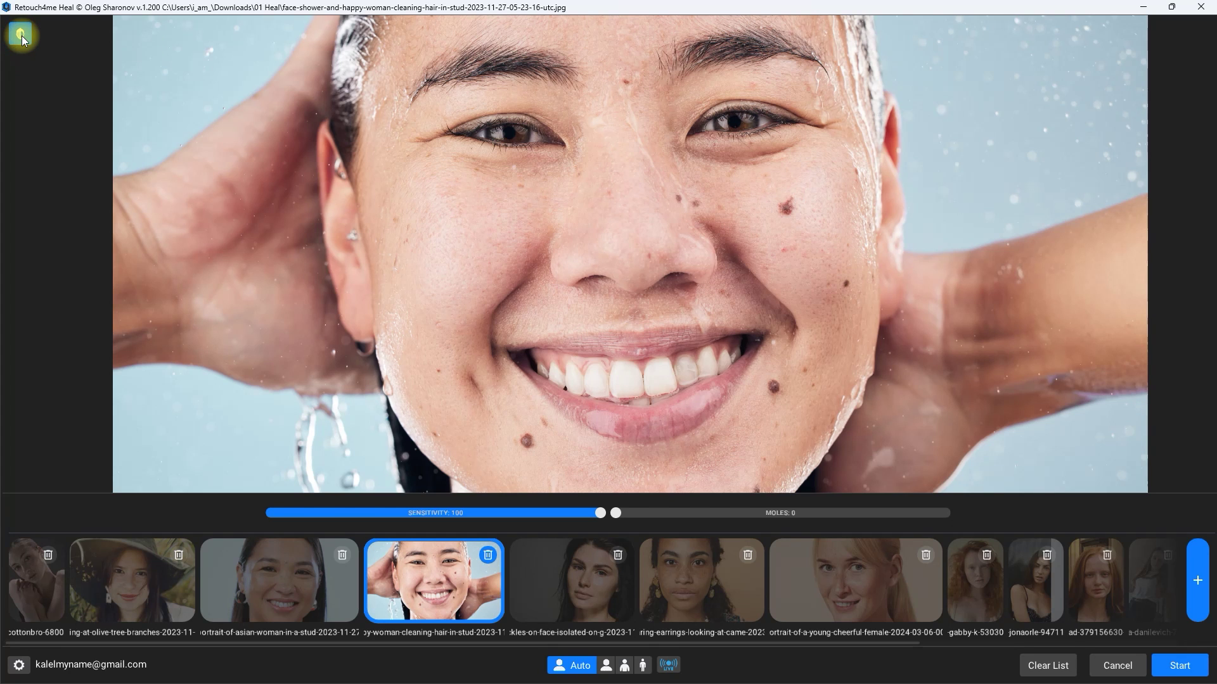
Set mole removal to 50 on the shower portrait and compare with the original
drag(21, 36, 23, 39)
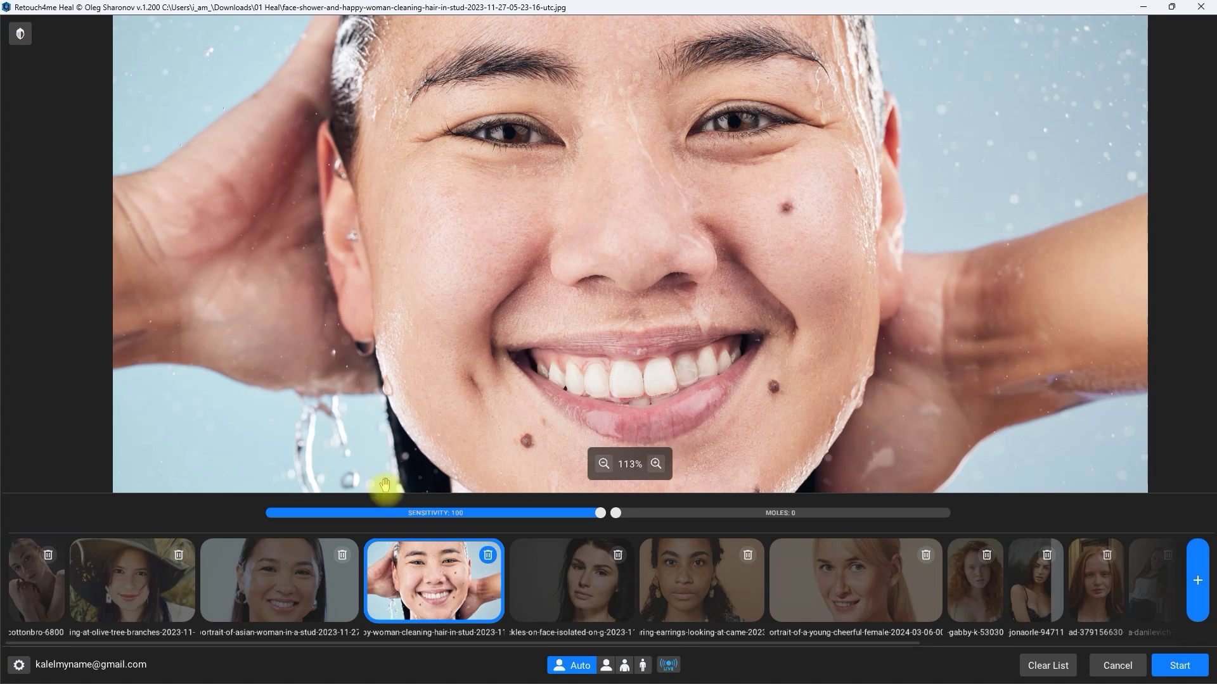
drag(616, 514, 780, 514)
drag(20, 35, 20, 35)
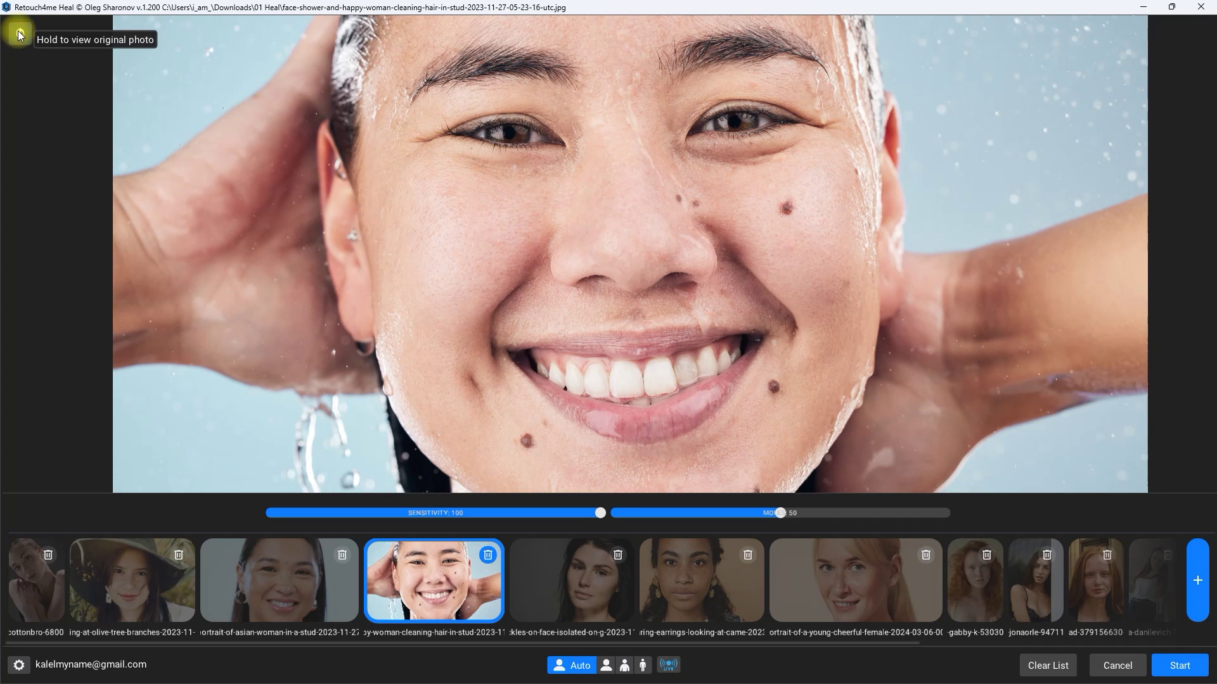
click(20, 35)
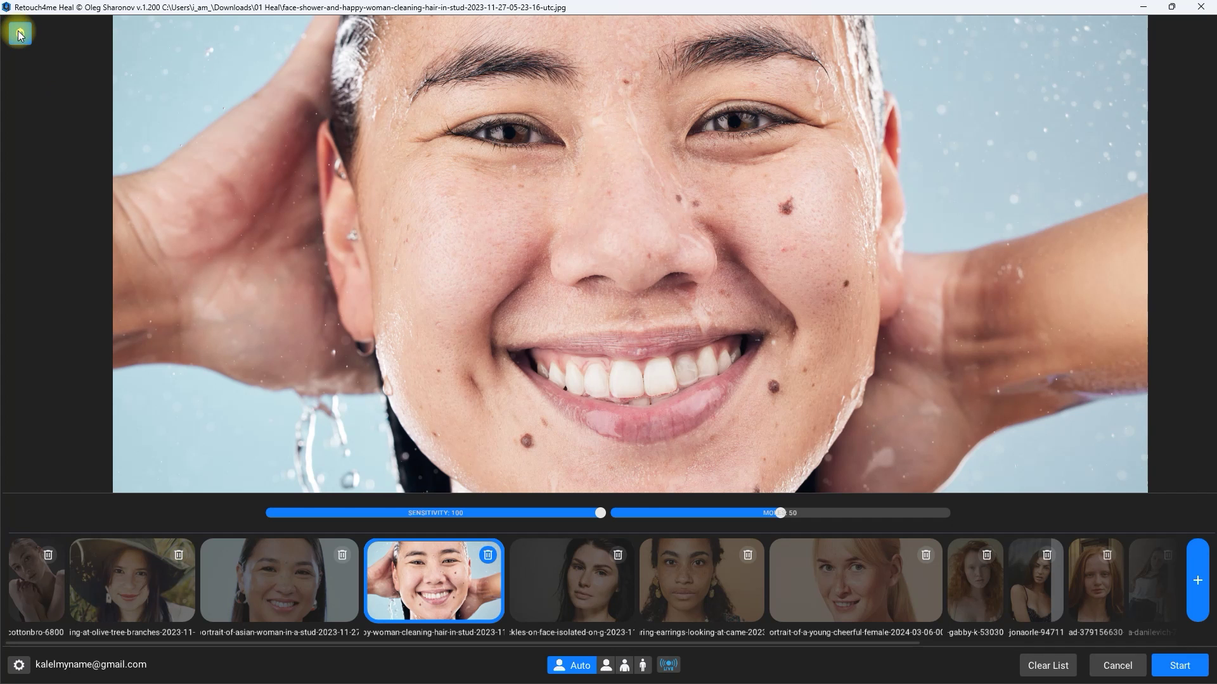
click(20, 35)
click(20, 34)
Raise mole removal to 75, compare again, and open the gold-earrings portrait
drag(780, 515, 863, 516)
click(24, 39)
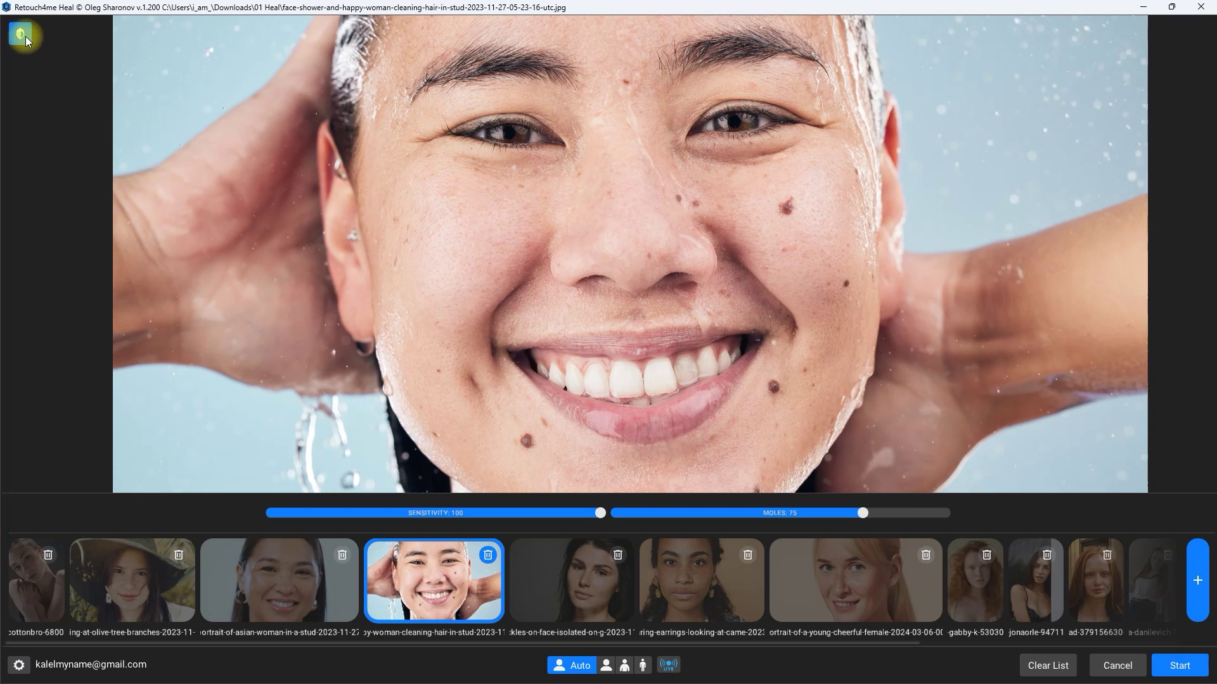
click(20, 37)
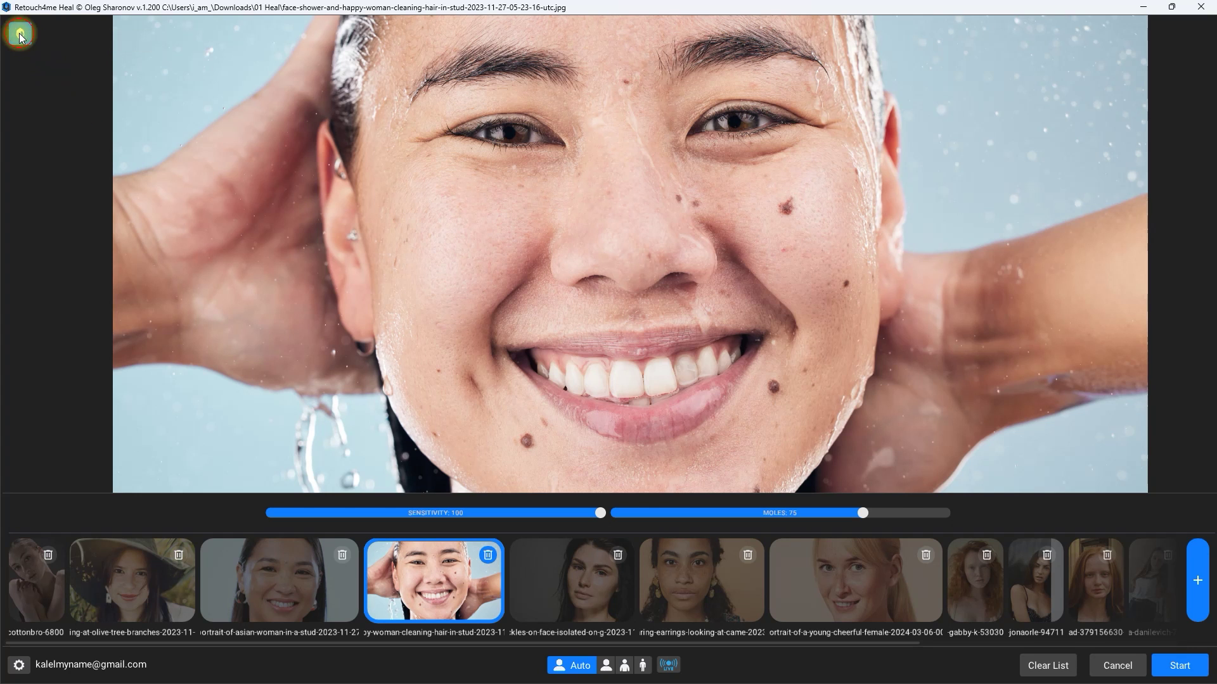
click(21, 37)
click(21, 37)
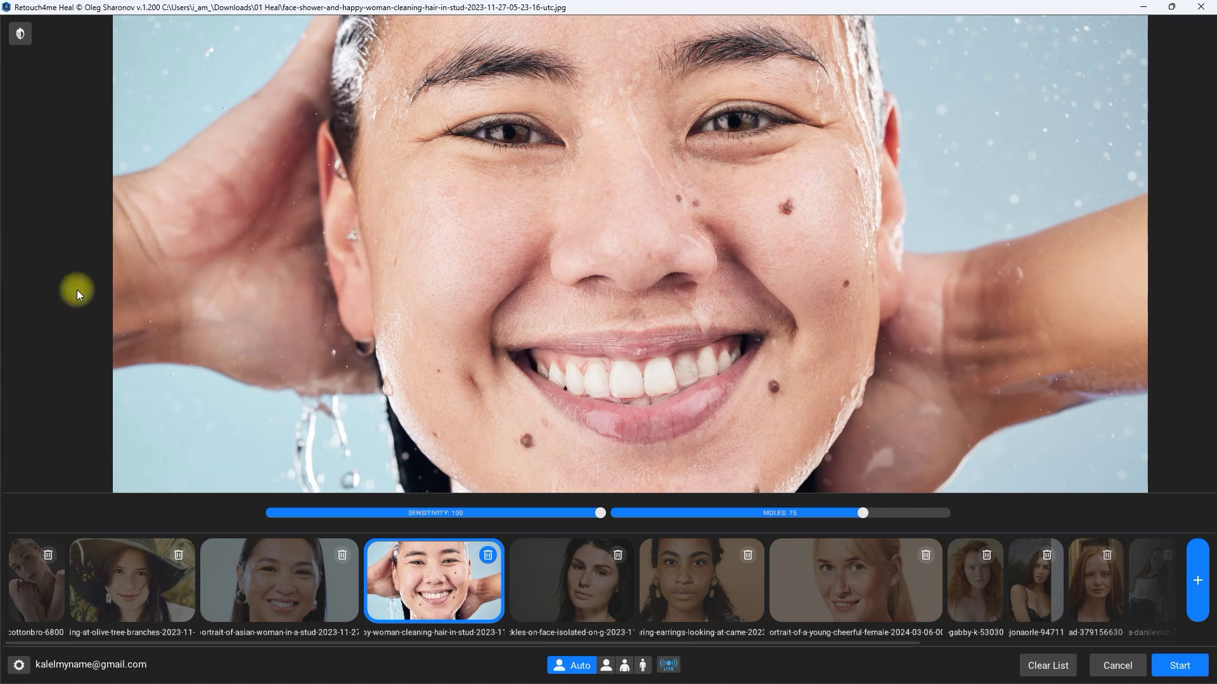
click(707, 580)
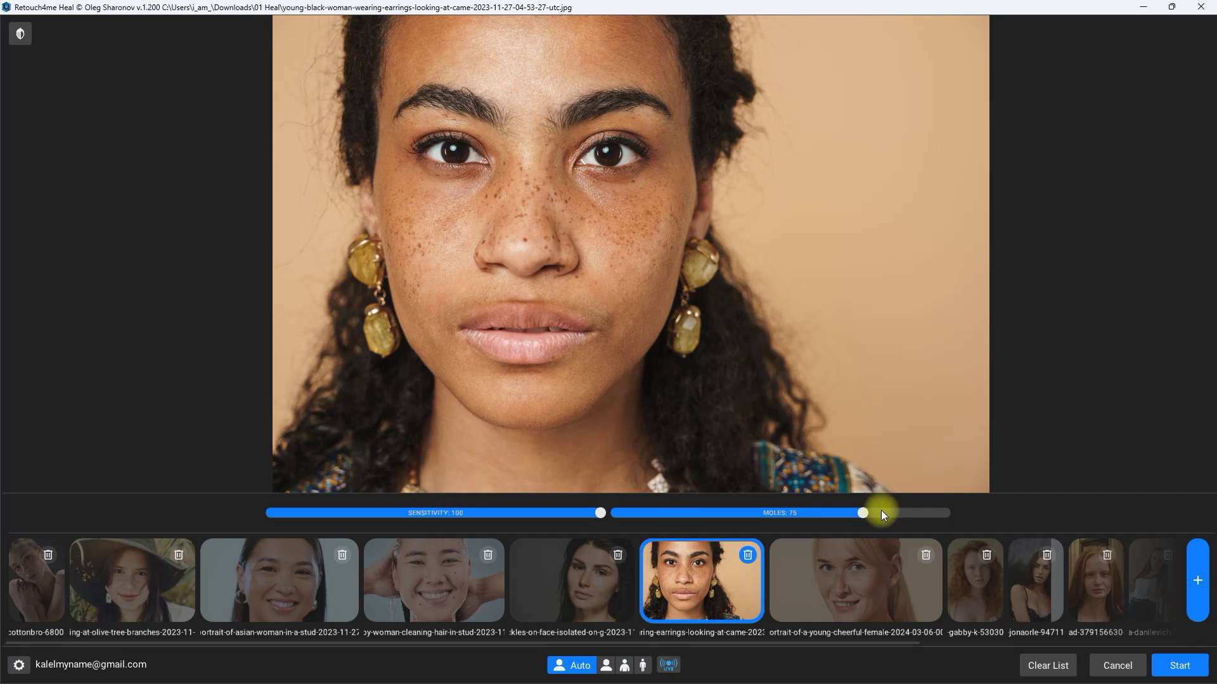
Turn mole removal down to 0 on the earrings portrait and compare with the original
drag(863, 513, 457, 477)
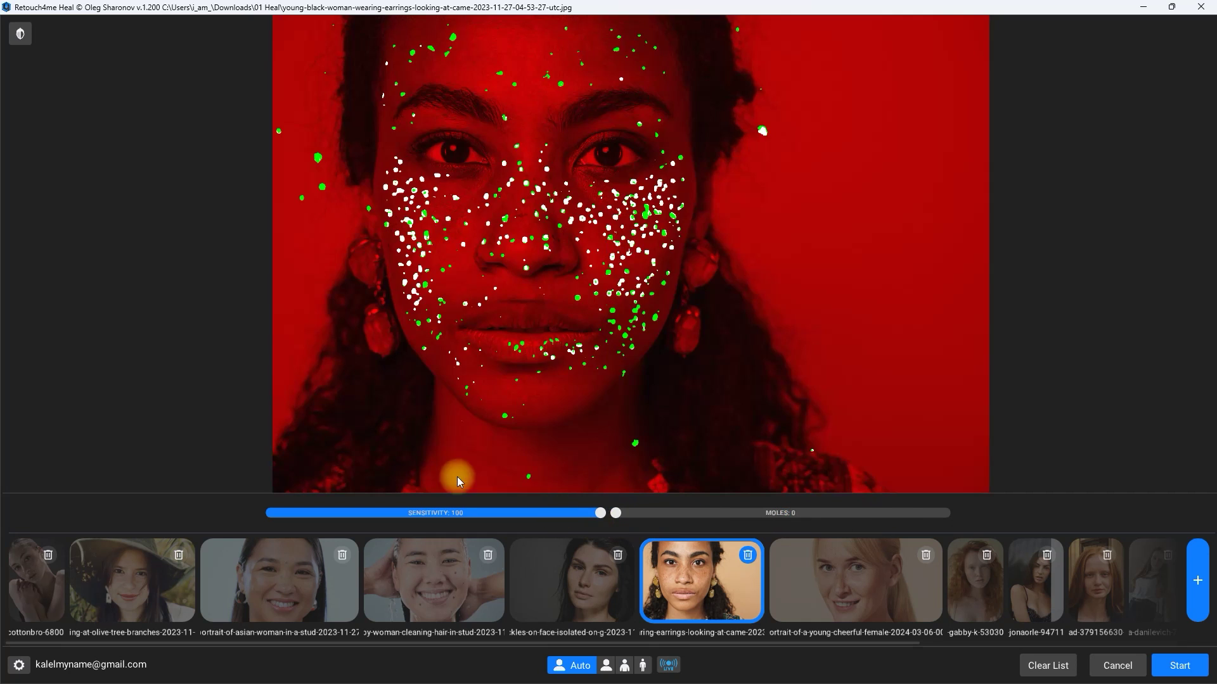
click(23, 37)
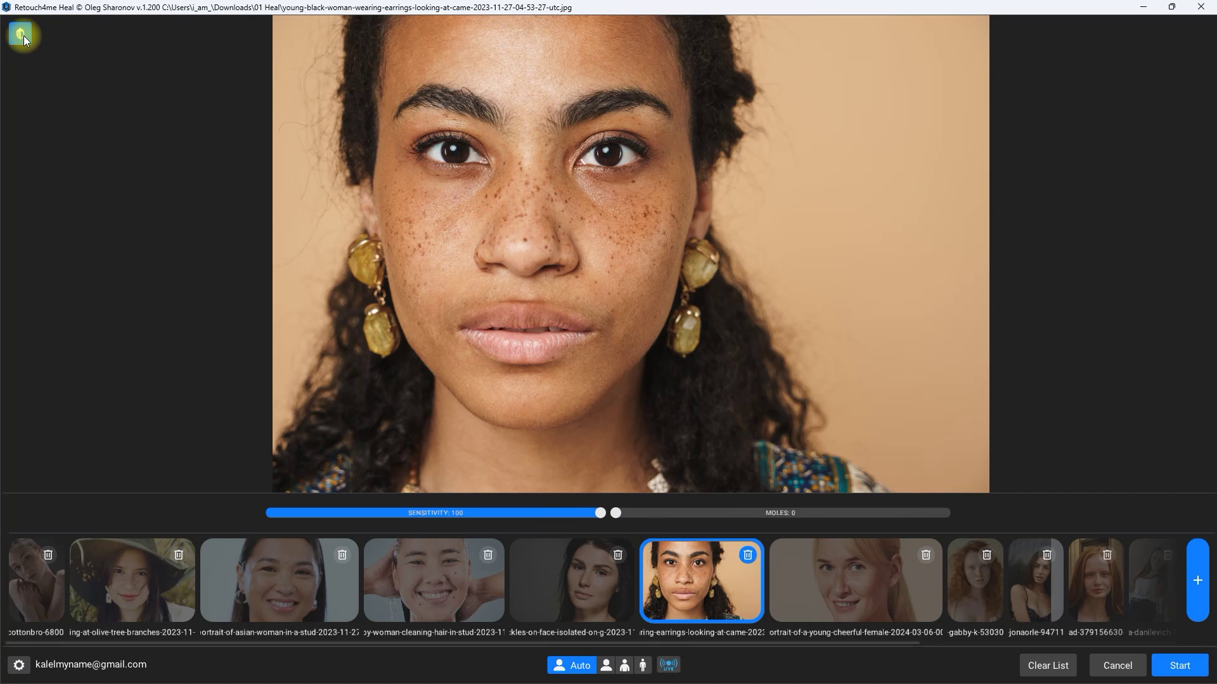
click(24, 35)
click(24, 36)
click(24, 35)
Raise mole removal to 100 and compare against the original
drag(617, 514, 983, 519)
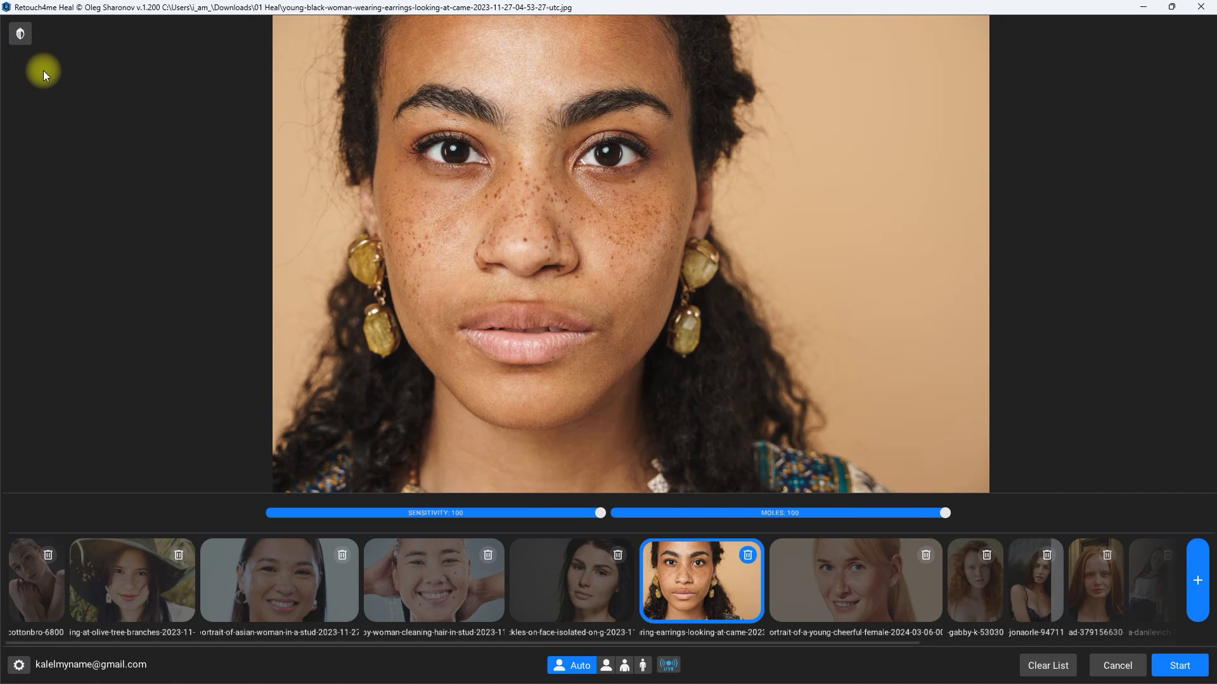
click(20, 34)
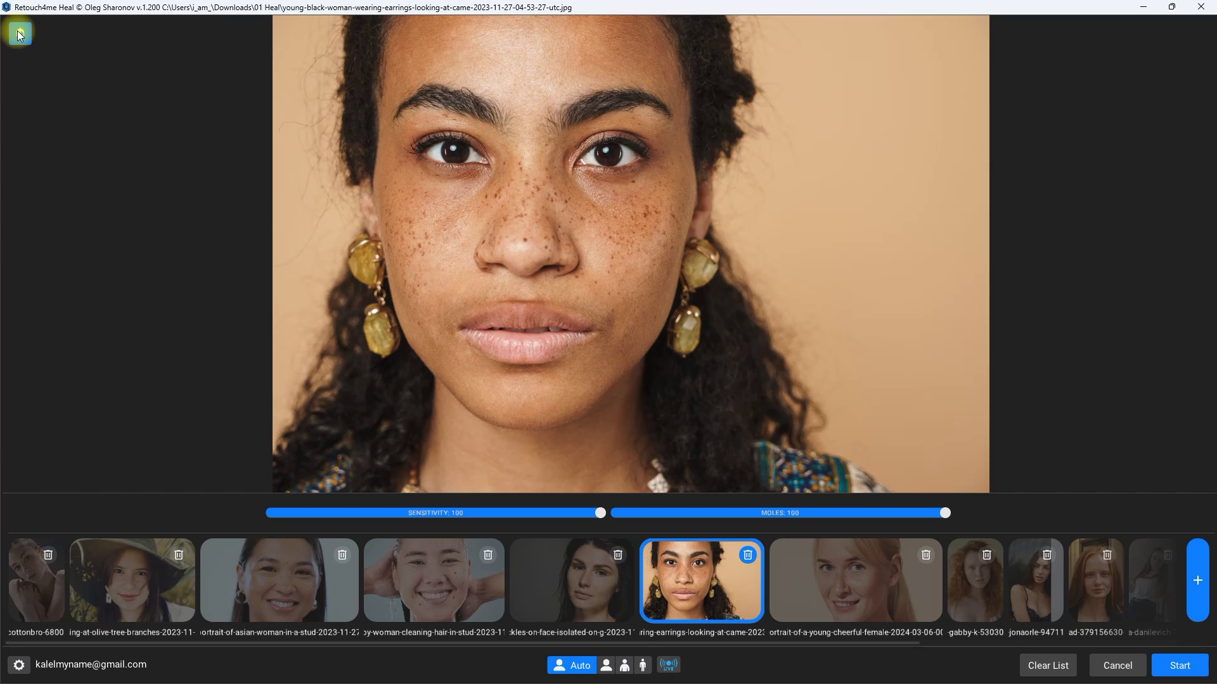
click(18, 32)
click(17, 31)
click(17, 30)
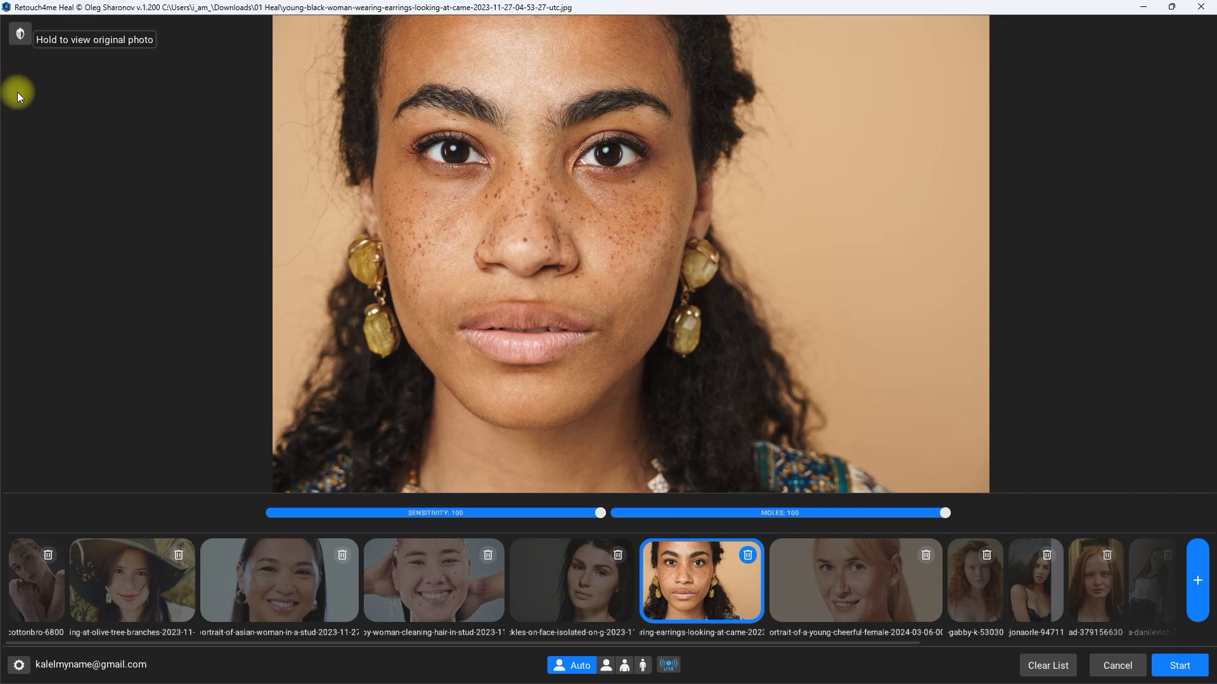
Settle mole removal at 50, compare, then open the young man in a white cap
drag(945, 513, 781, 513)
click(26, 36)
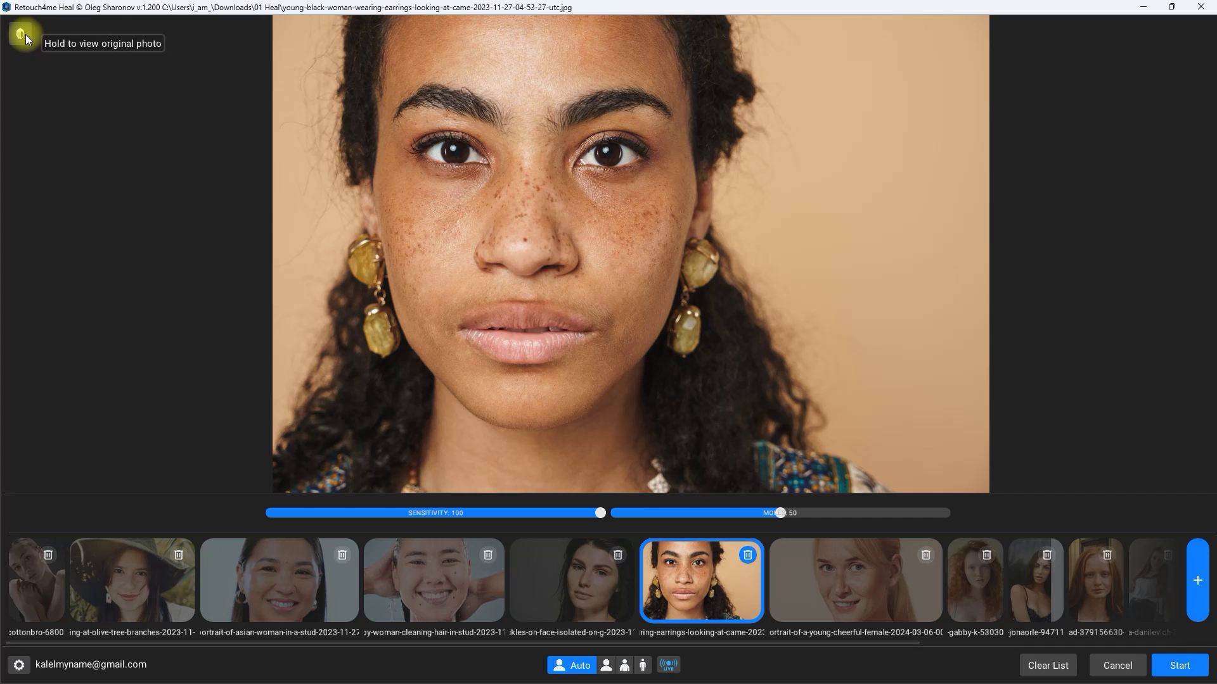
click(25, 34)
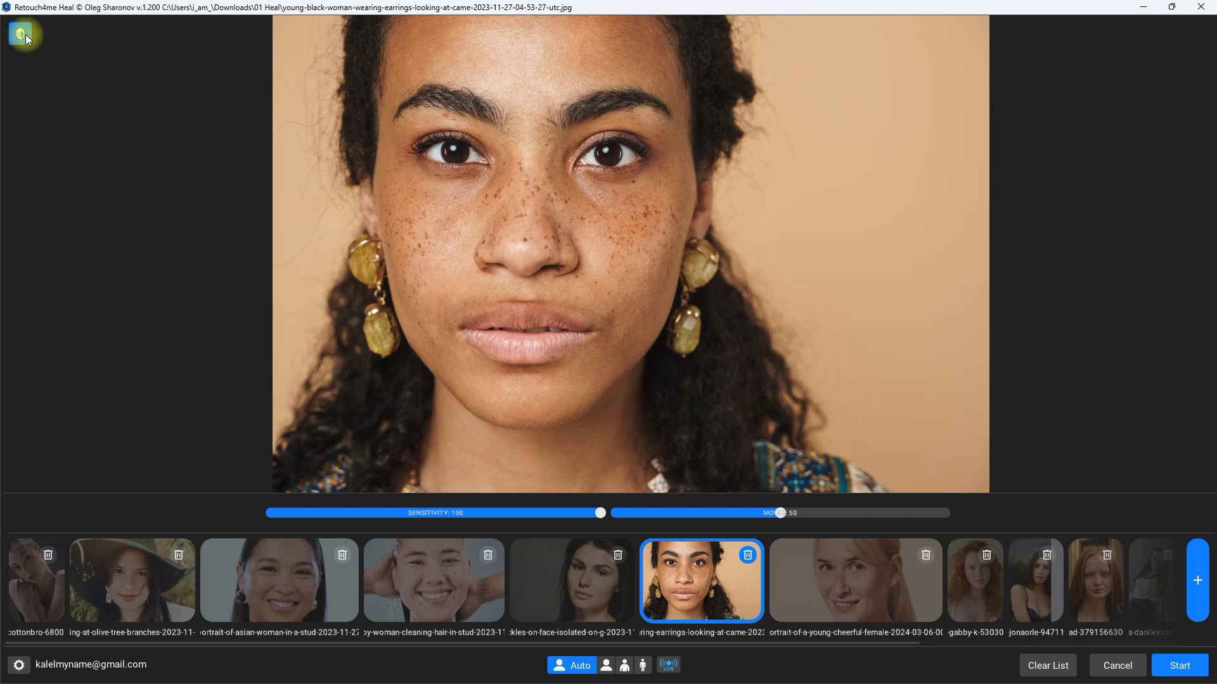
click(25, 34)
click(25, 34)
scroll(931, 630, down, 3)
scroll(955, 628, down, 2)
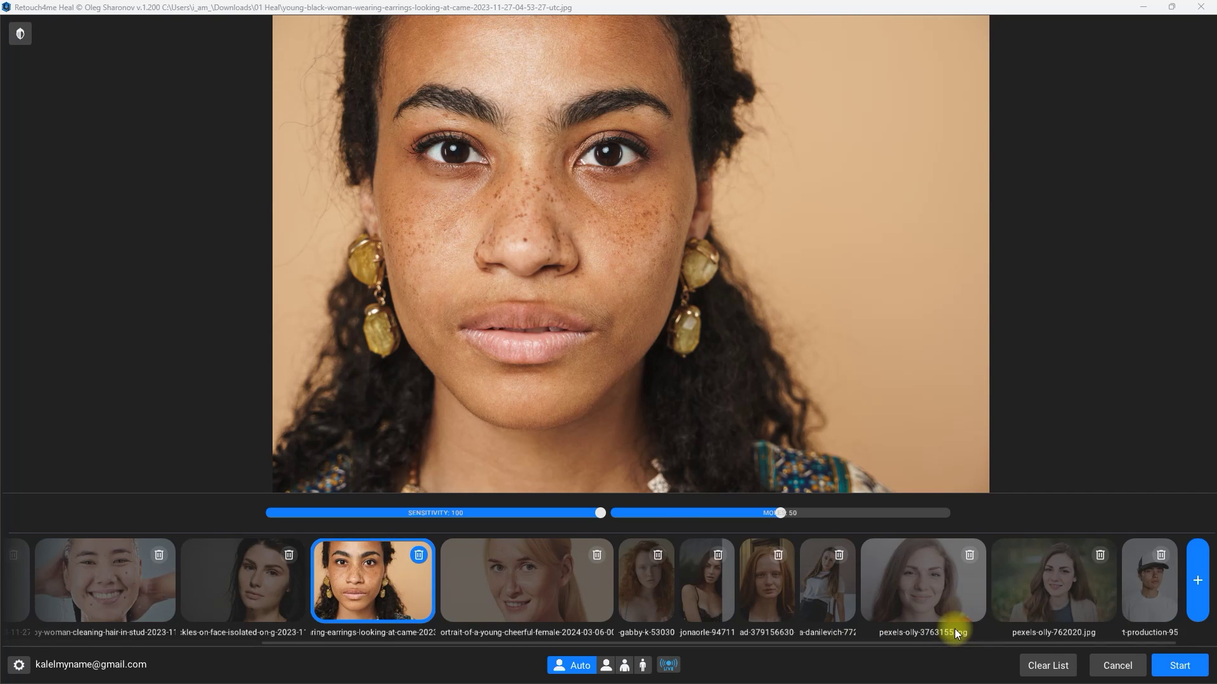
click(1158, 596)
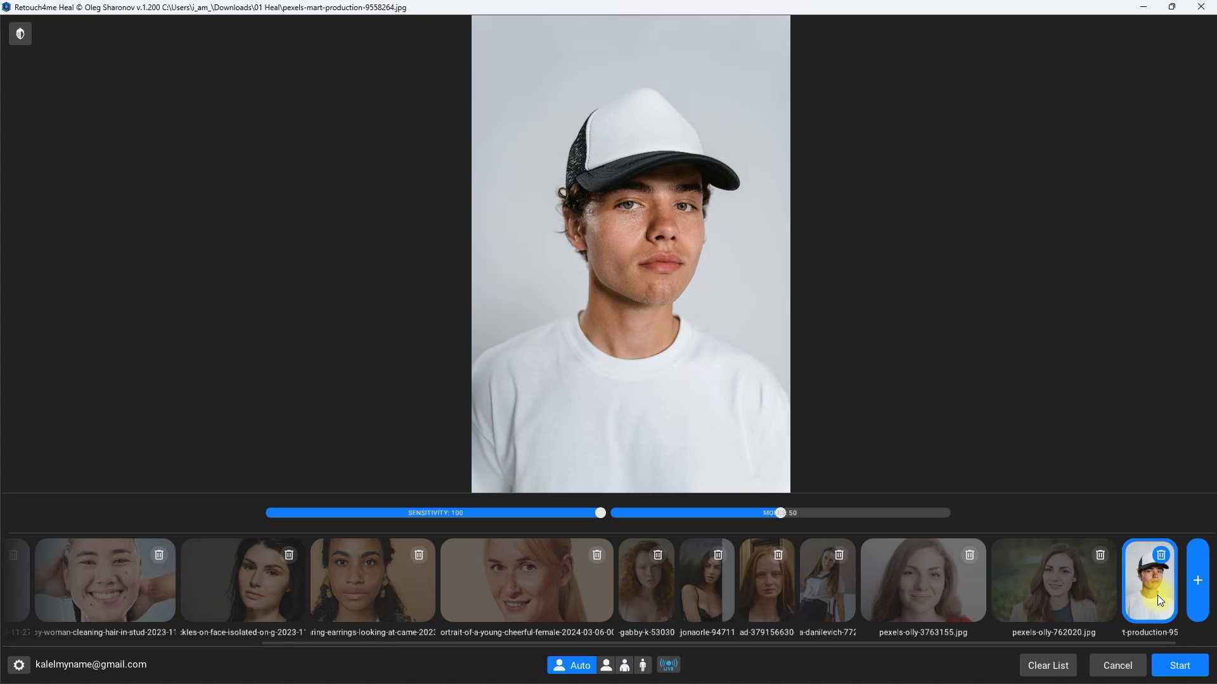
scroll(647, 258, up, 5)
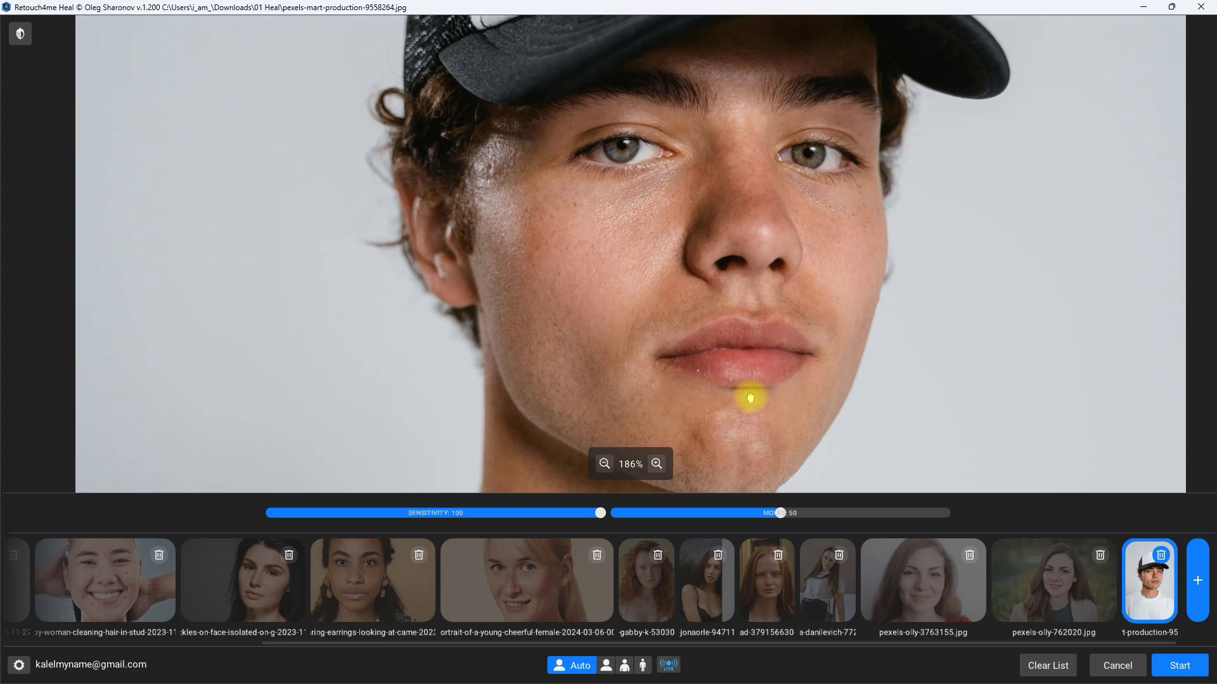
click(21, 36)
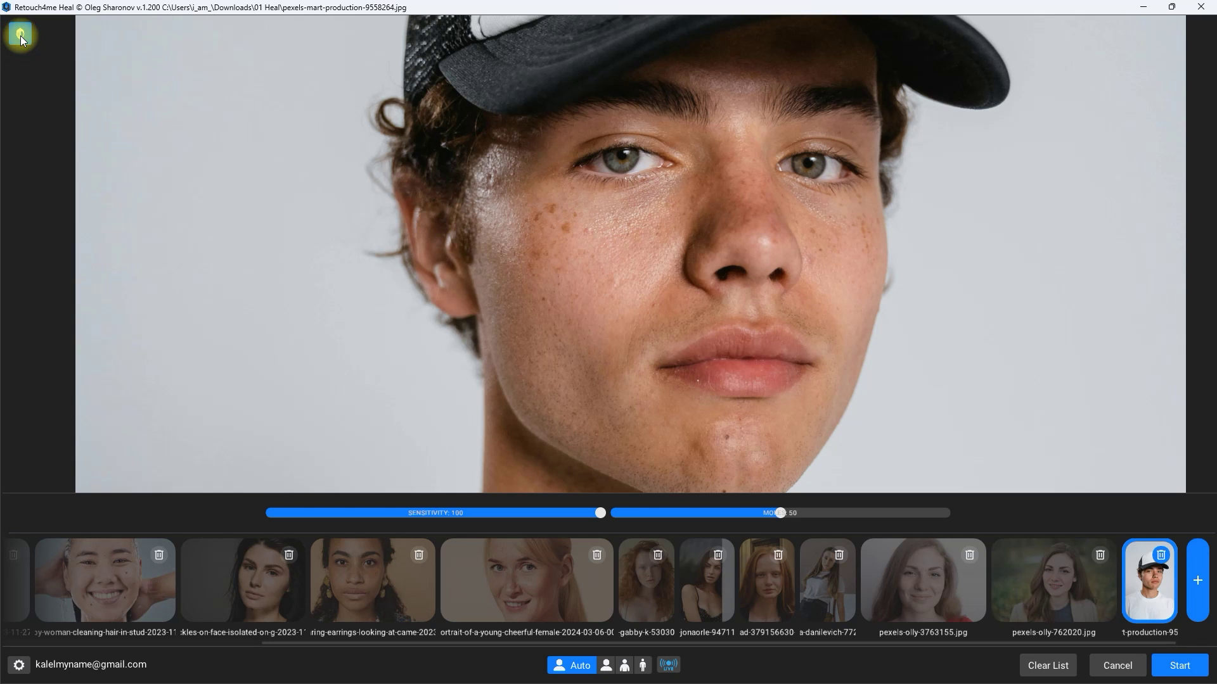
click(20, 36)
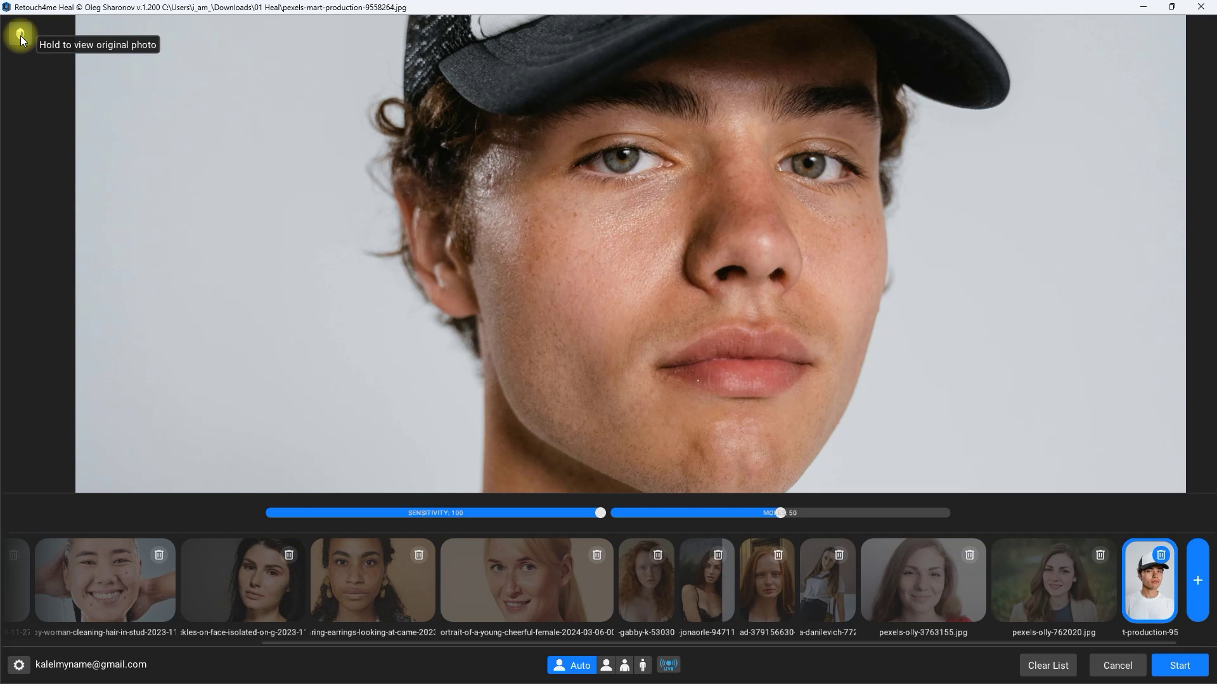
click(21, 36)
Open the cheerful blonde portrait, try mole removal at 100, and compare with the original
click(557, 599)
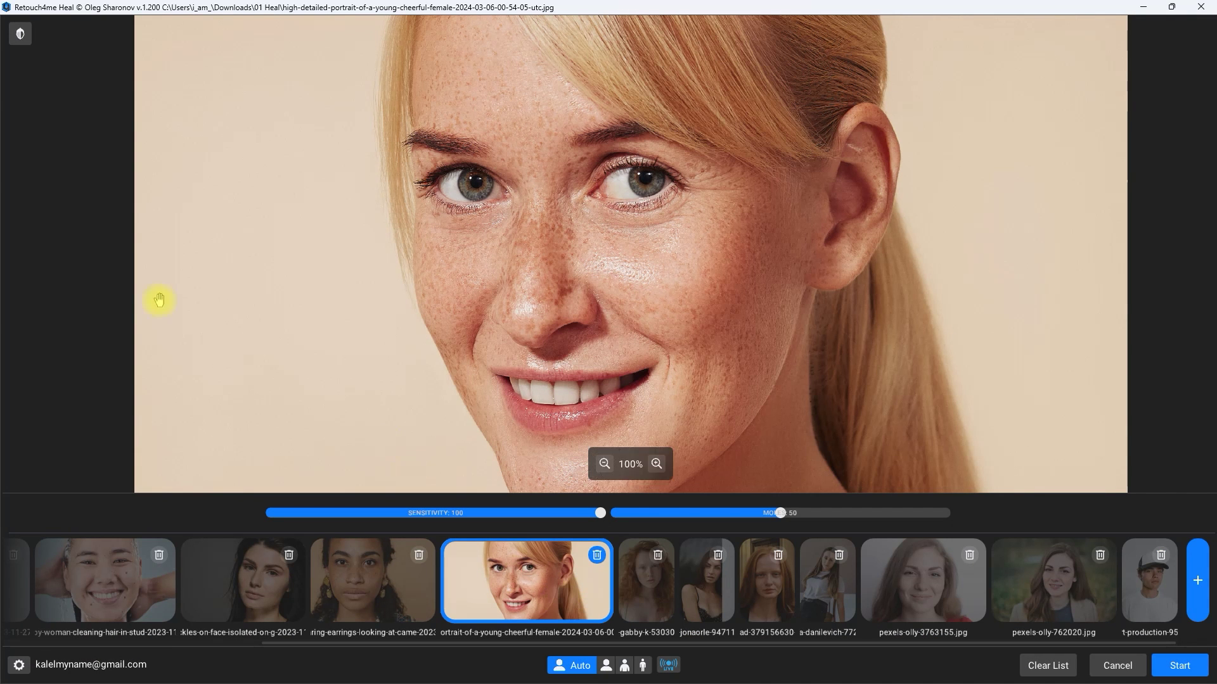
click(20, 35)
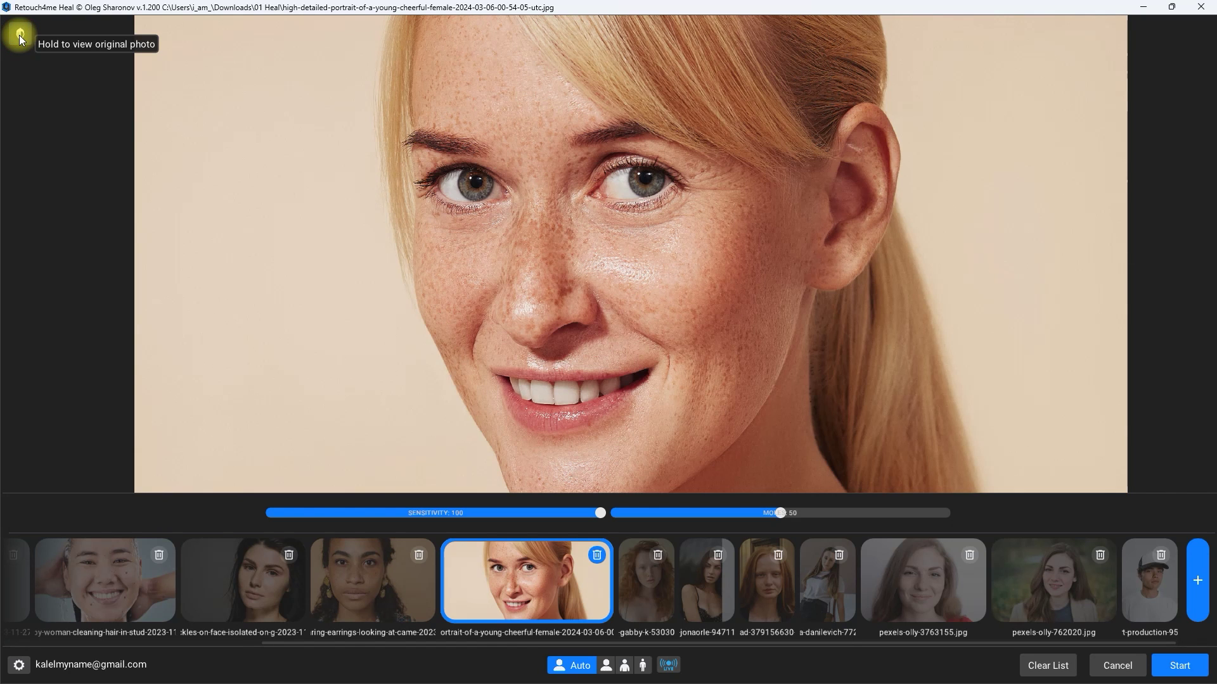
click(20, 36)
click(21, 38)
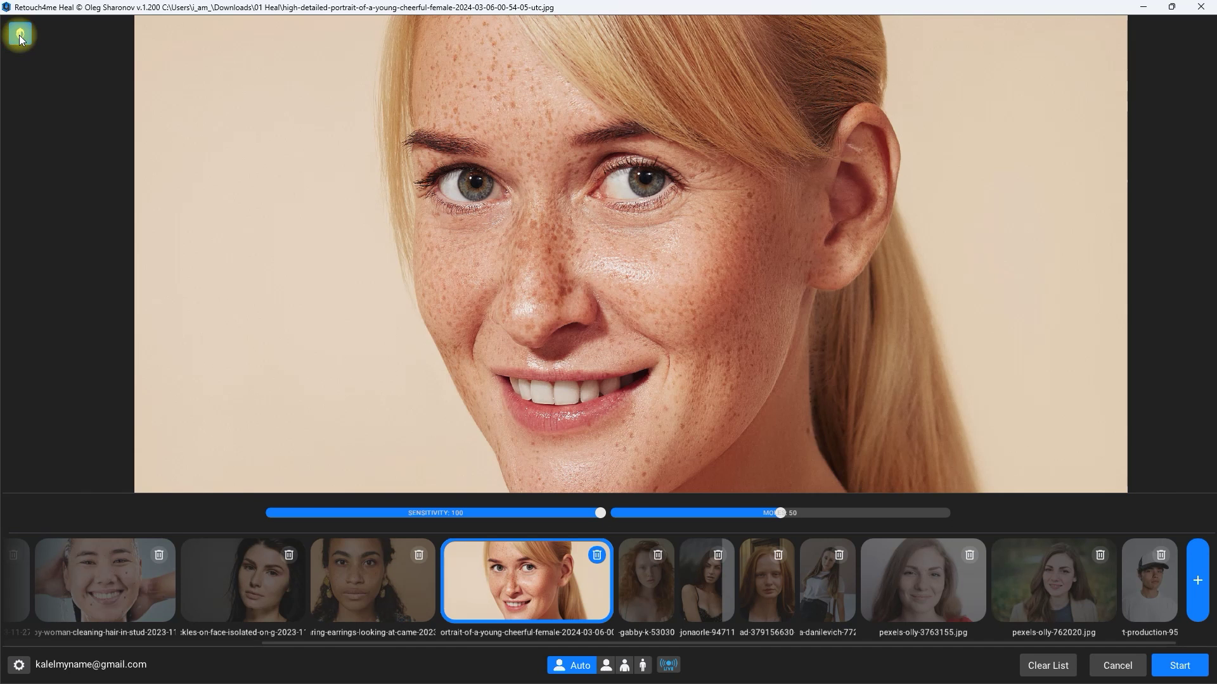
drag(779, 512, 994, 519)
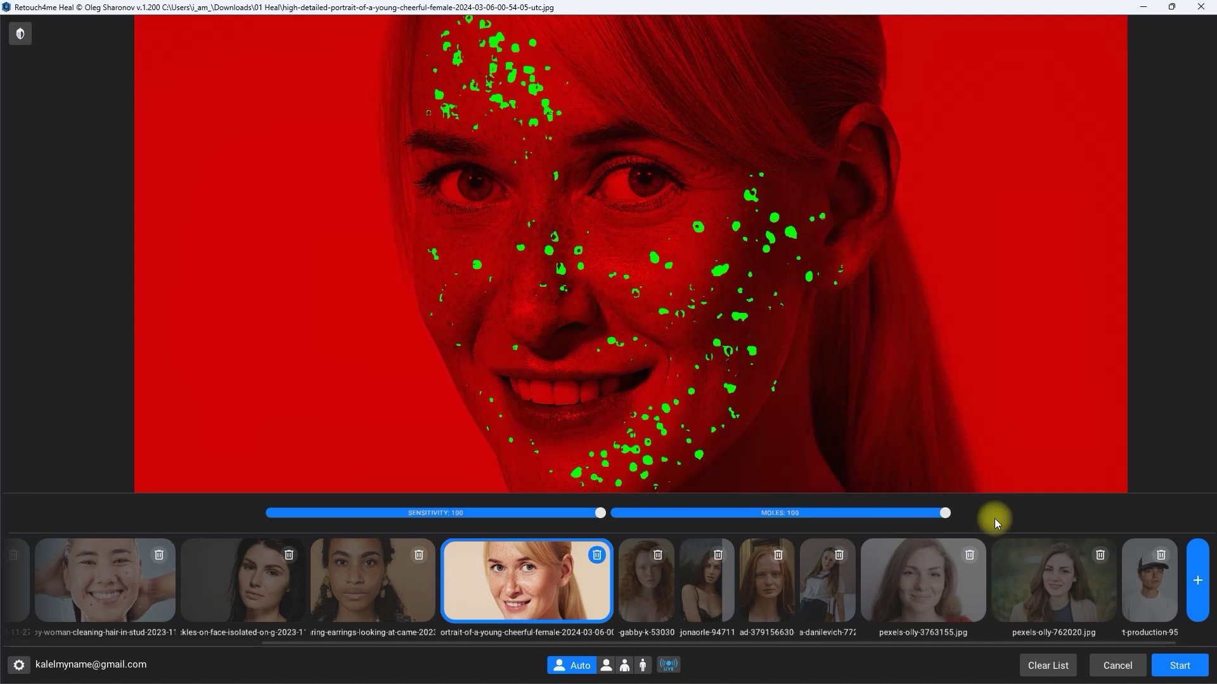
click(20, 34)
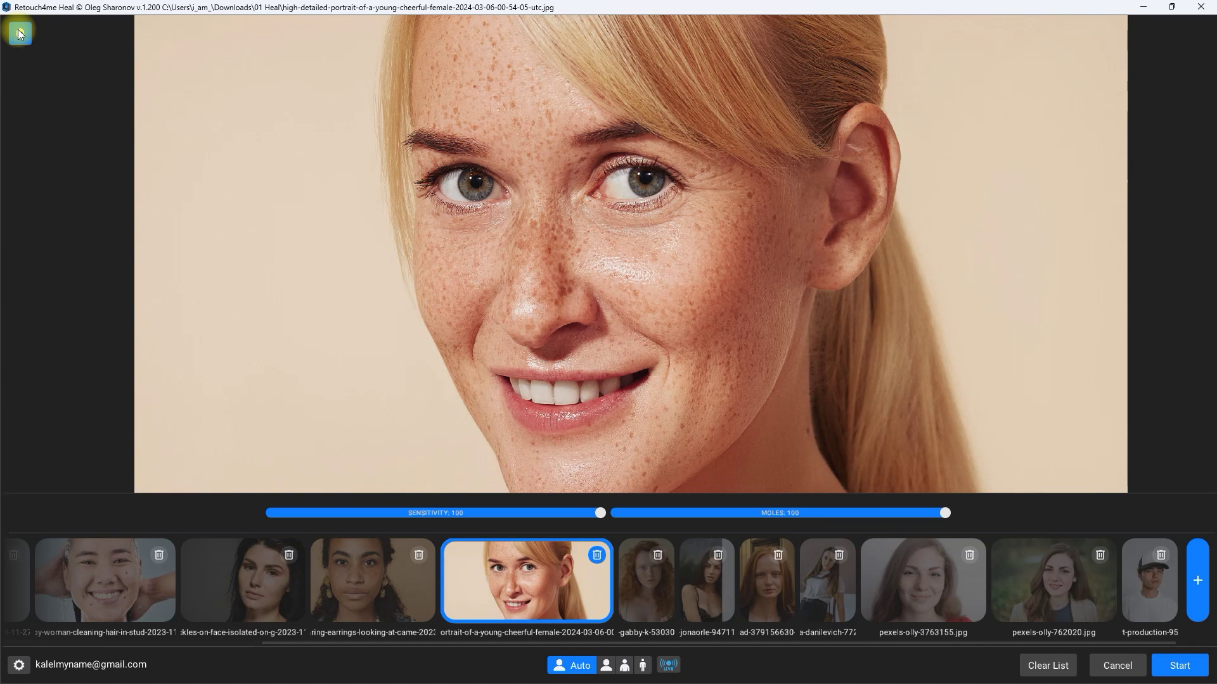
click(20, 34)
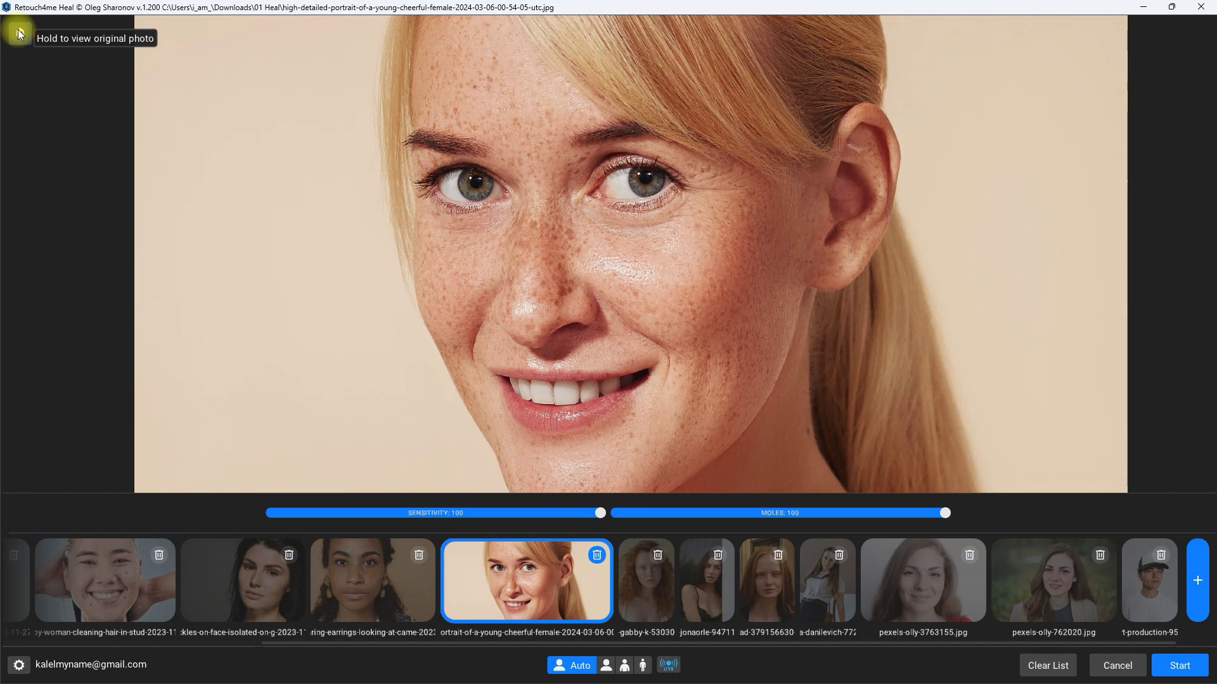
Turn mole removal down to 0 and compare repeatedly with the original
drag(943, 513, 614, 513)
click(22, 35)
click(22, 35)
click(23, 35)
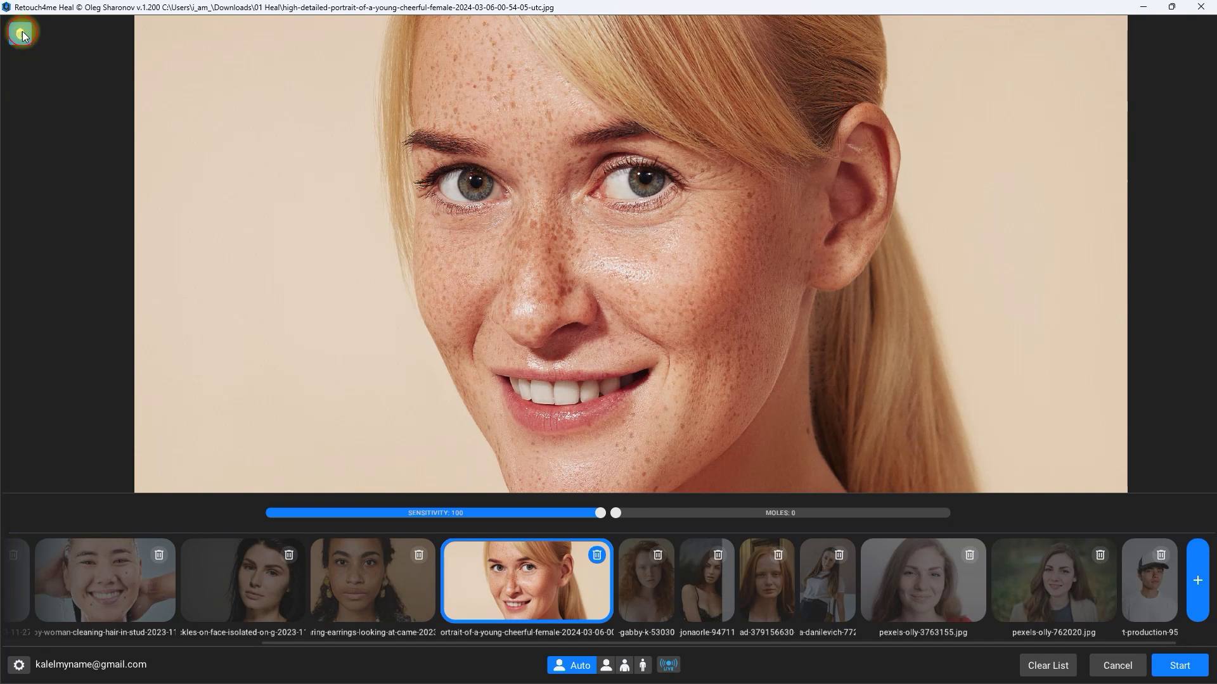
click(22, 35)
click(22, 35)
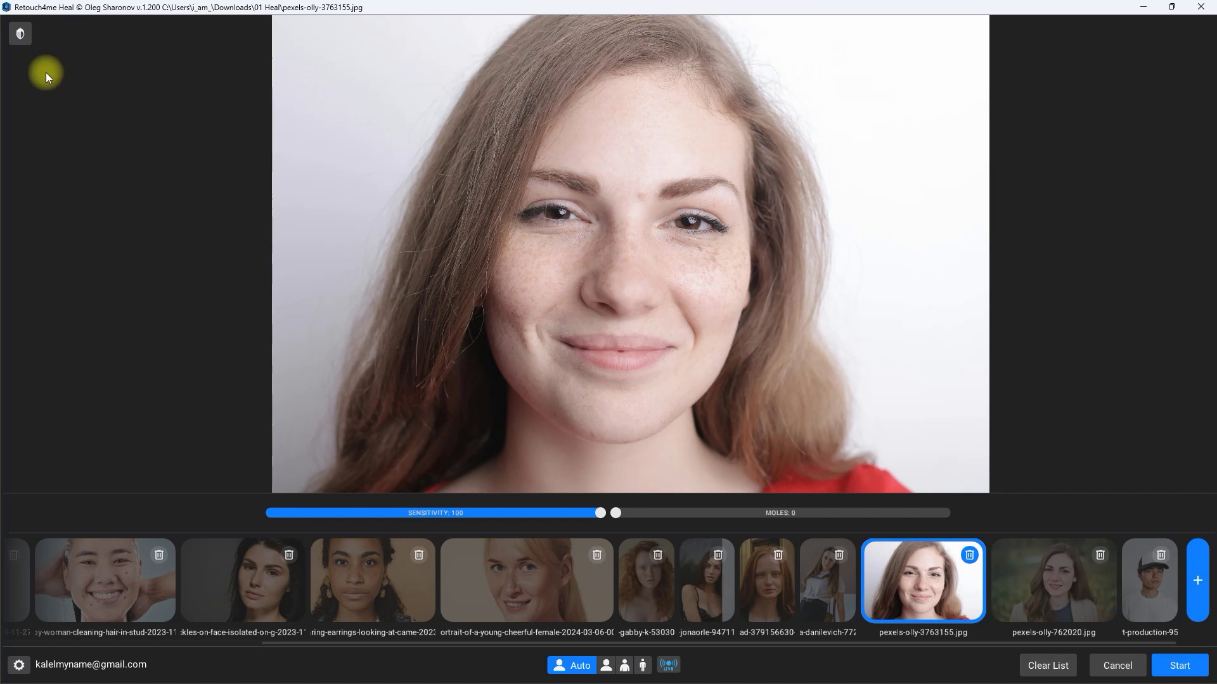
Raise mole removal to 100 on pexels-olly-3763155 and compare the zoomed face with the original
click(23, 36)
drag(615, 513, 947, 515)
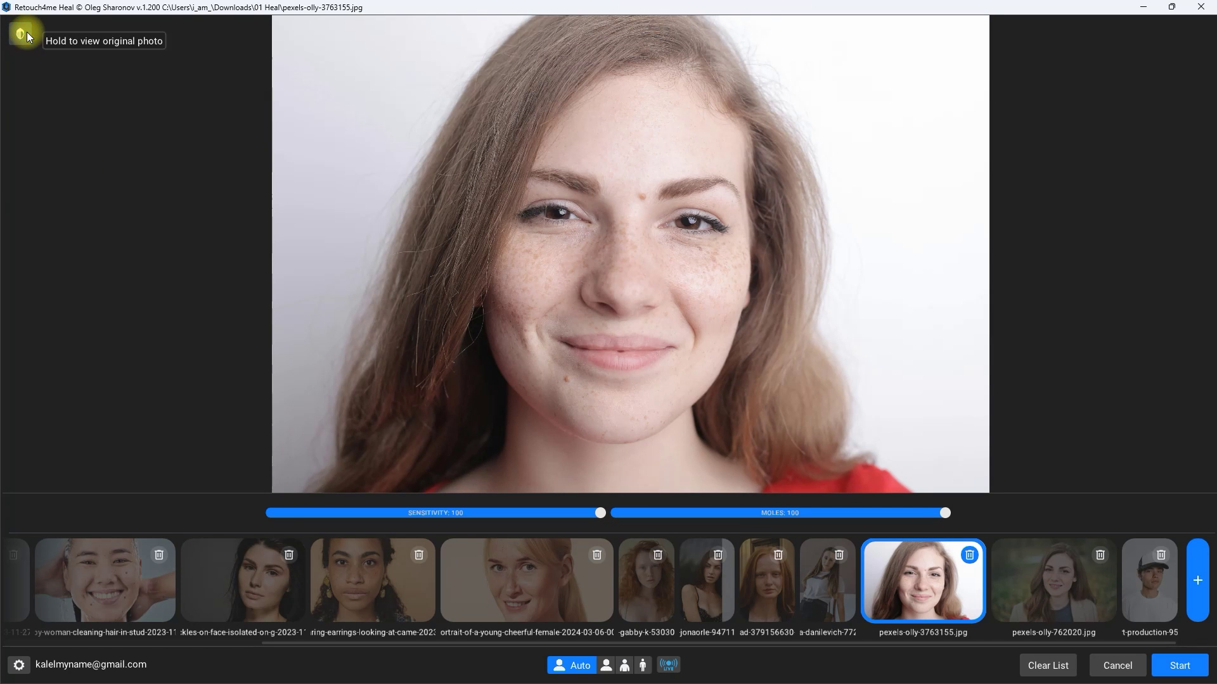
scroll(636, 258, up, 3)
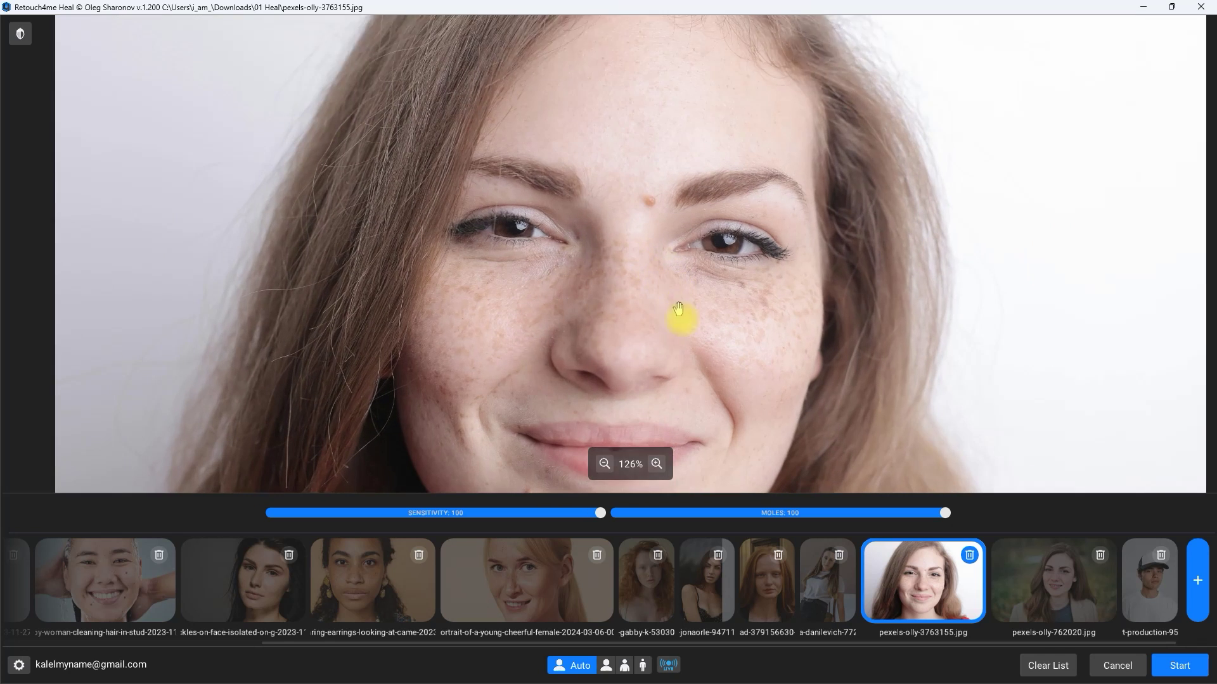
drag(678, 309, 638, 258)
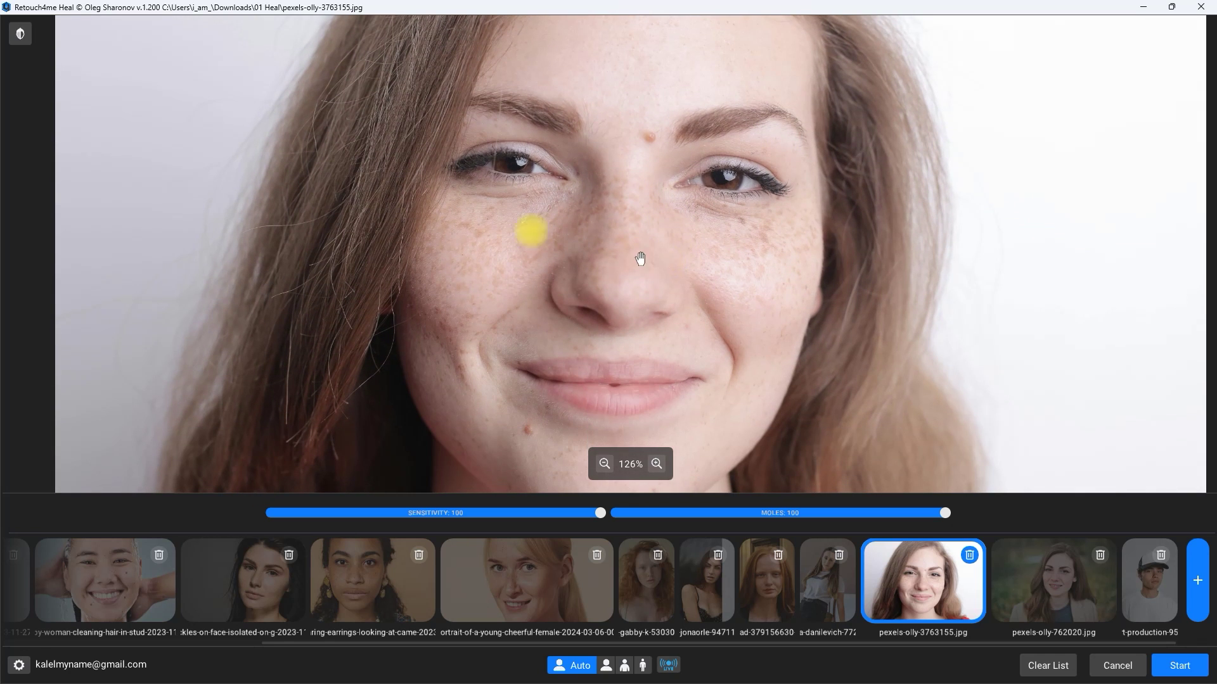
click(21, 35)
click(21, 37)
drag(469, 643, 169, 640)
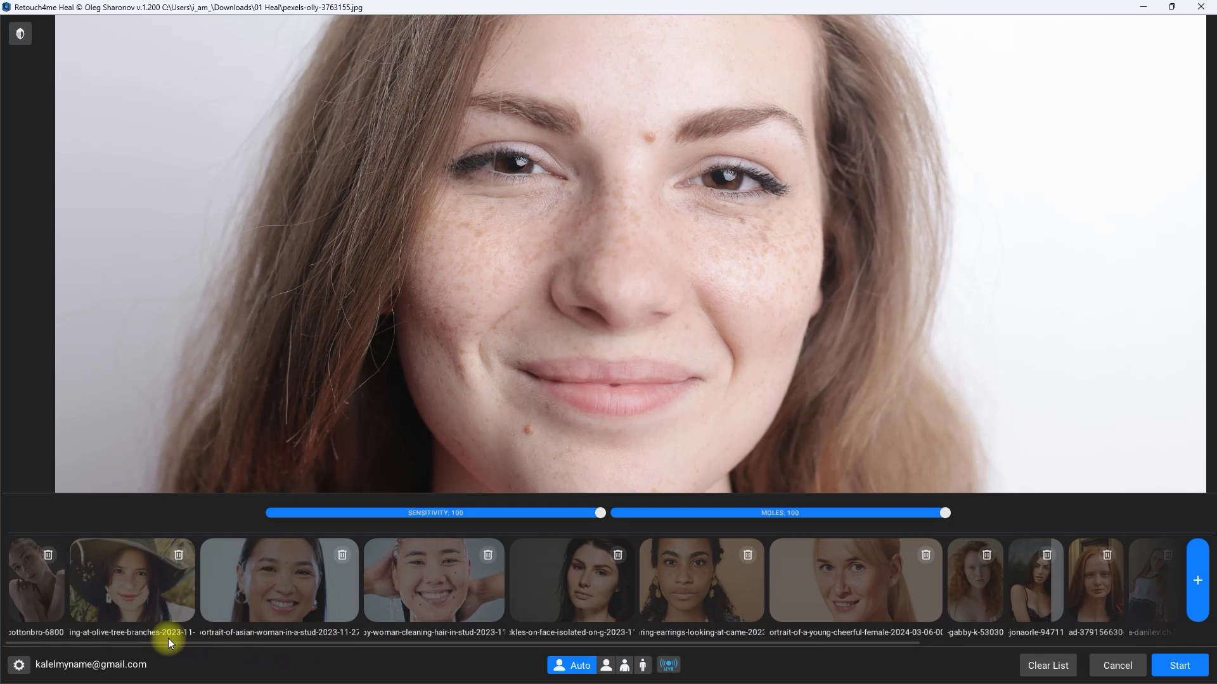
Open the freckles-on-face portrait and compare it, zoomed in, against the original
click(575, 584)
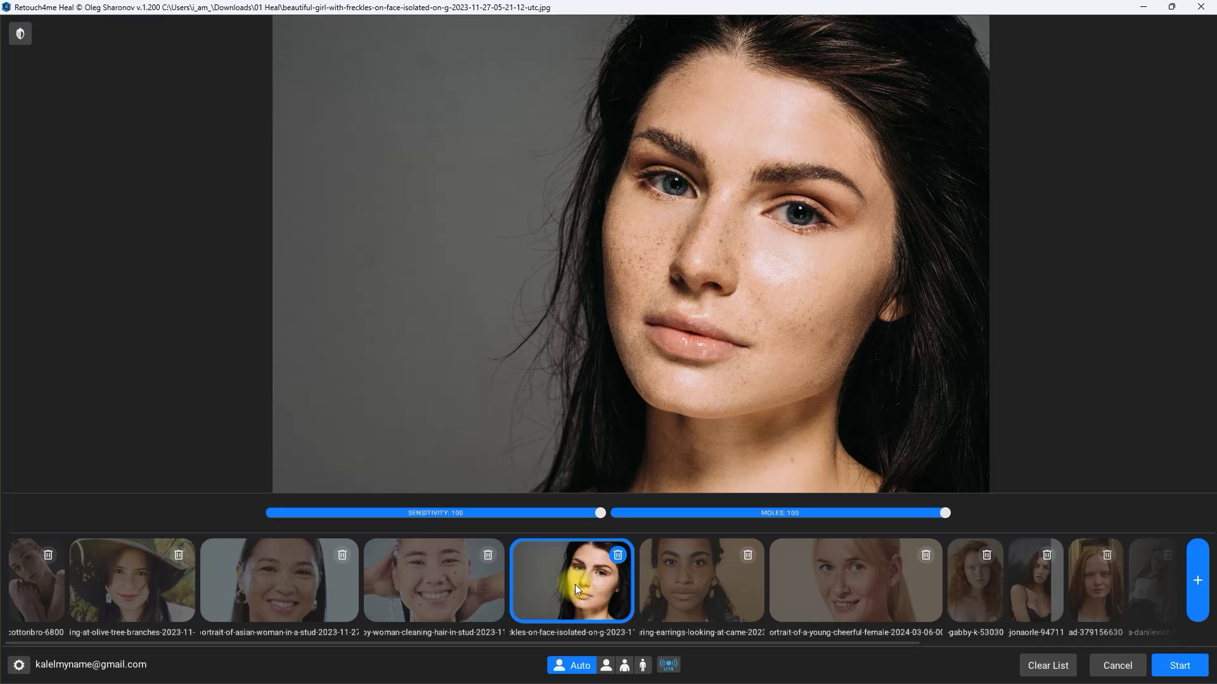
click(21, 37)
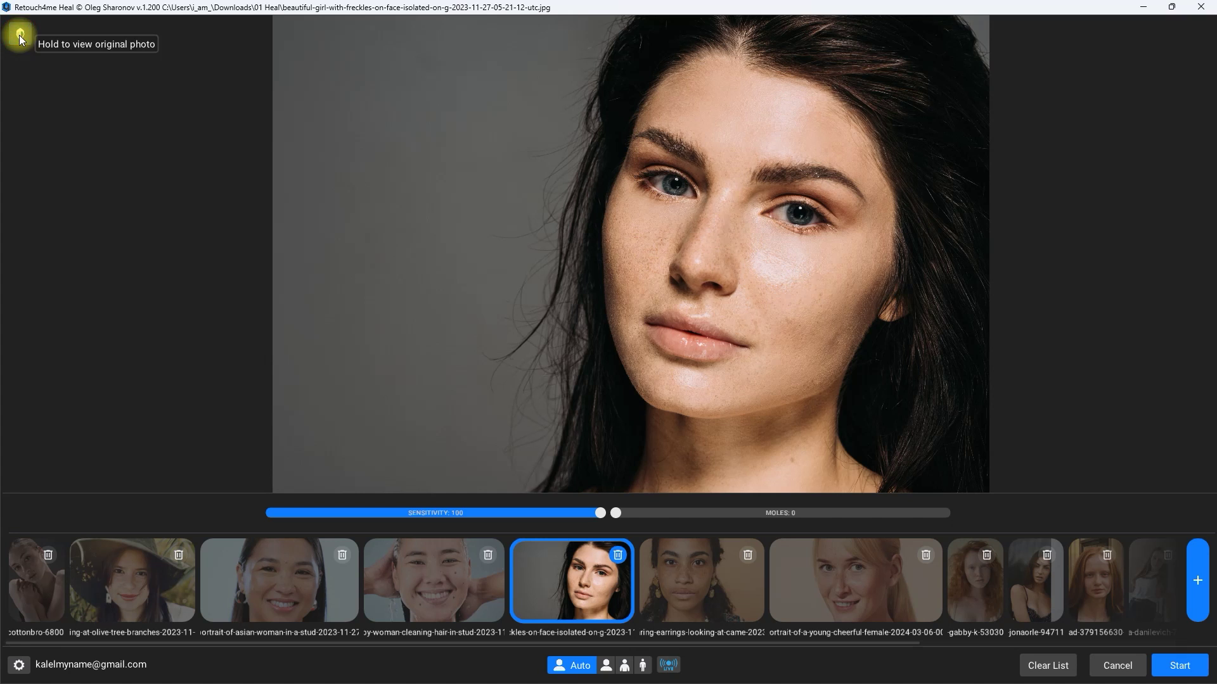
scroll(688, 225, up, 4)
click(30, 33)
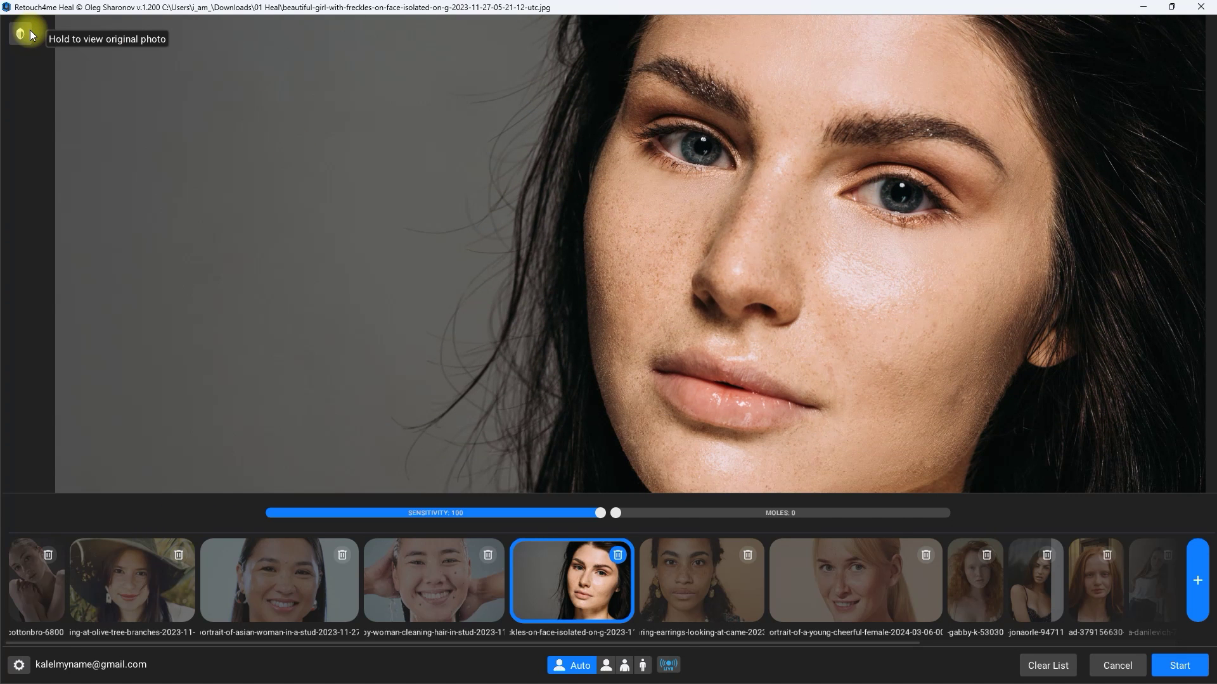
click(29, 31)
click(29, 33)
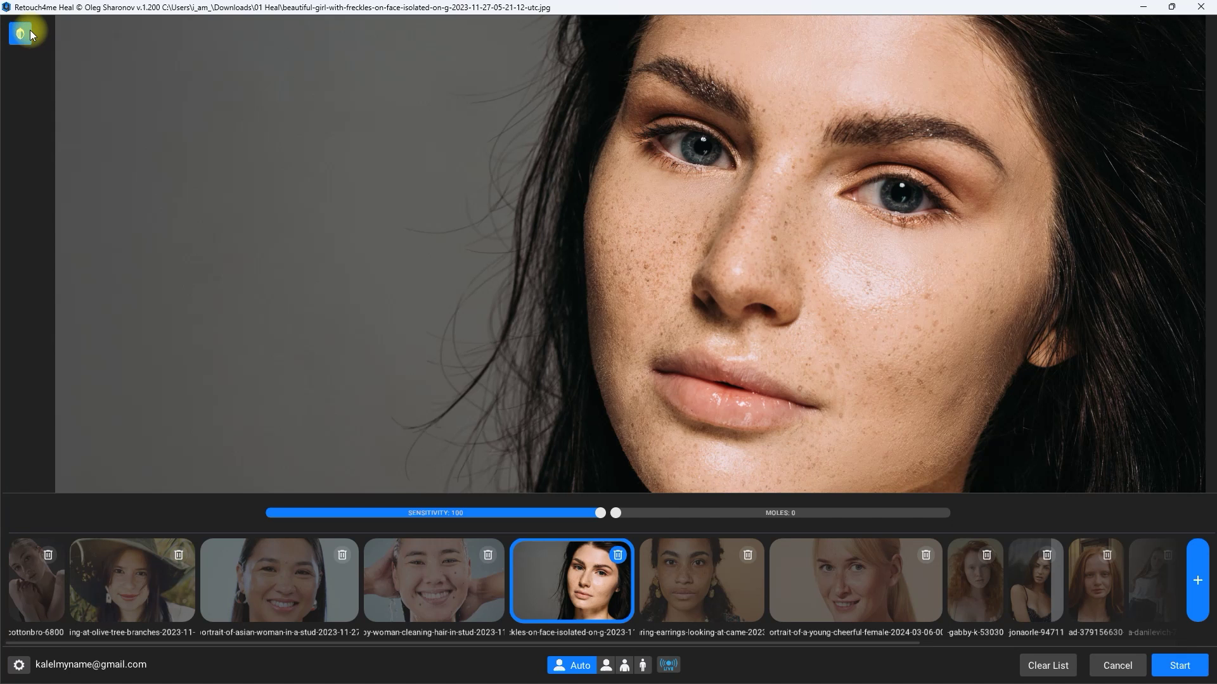
Lower sensitivity to 95 on the white-wall portrait, compare, and open the red-haired ad-379156630 portrait
click(709, 587)
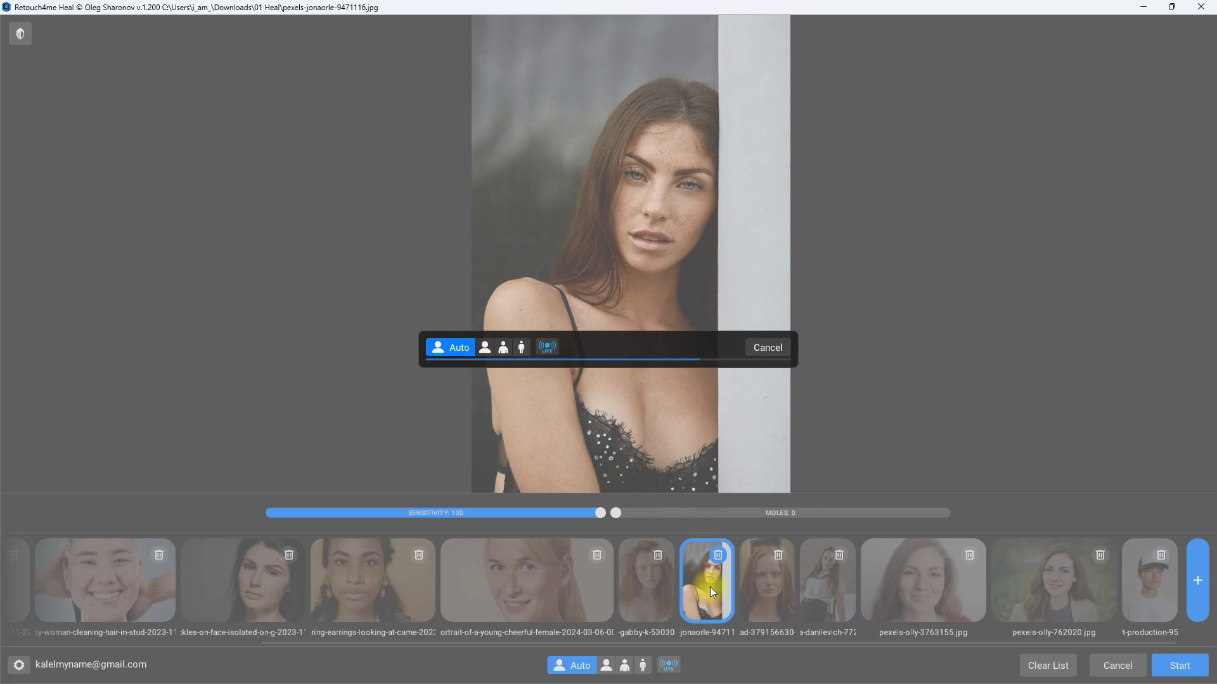
scroll(693, 280, up, 5)
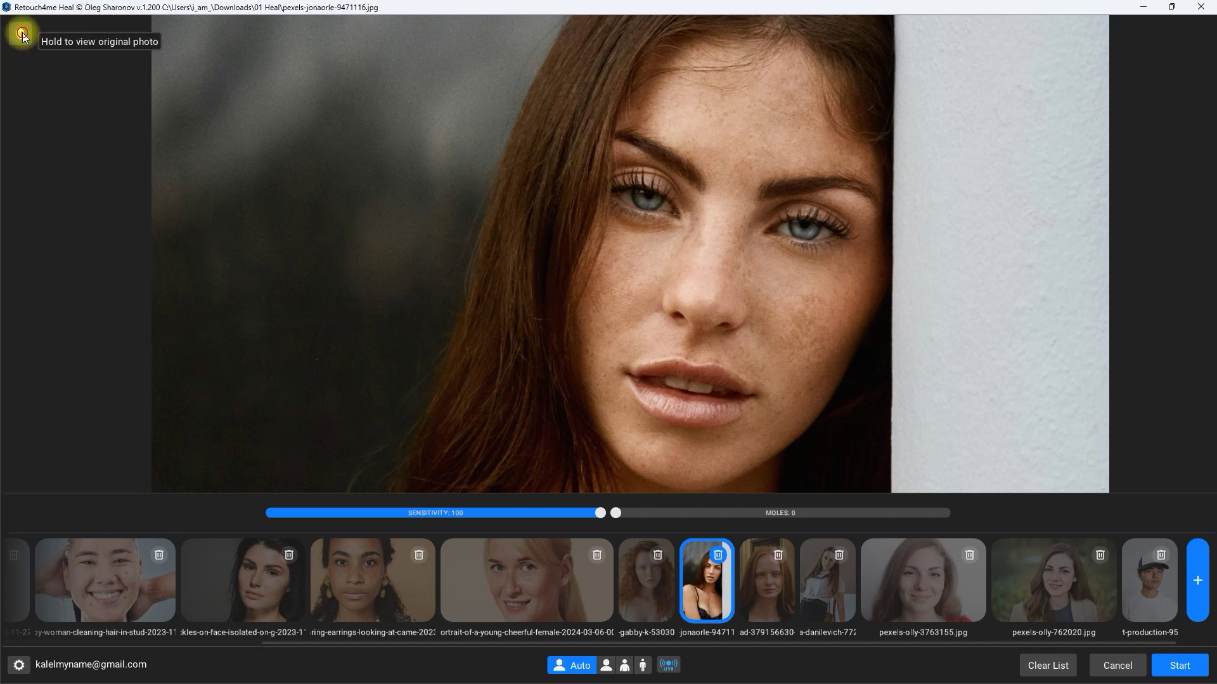
click(23, 36)
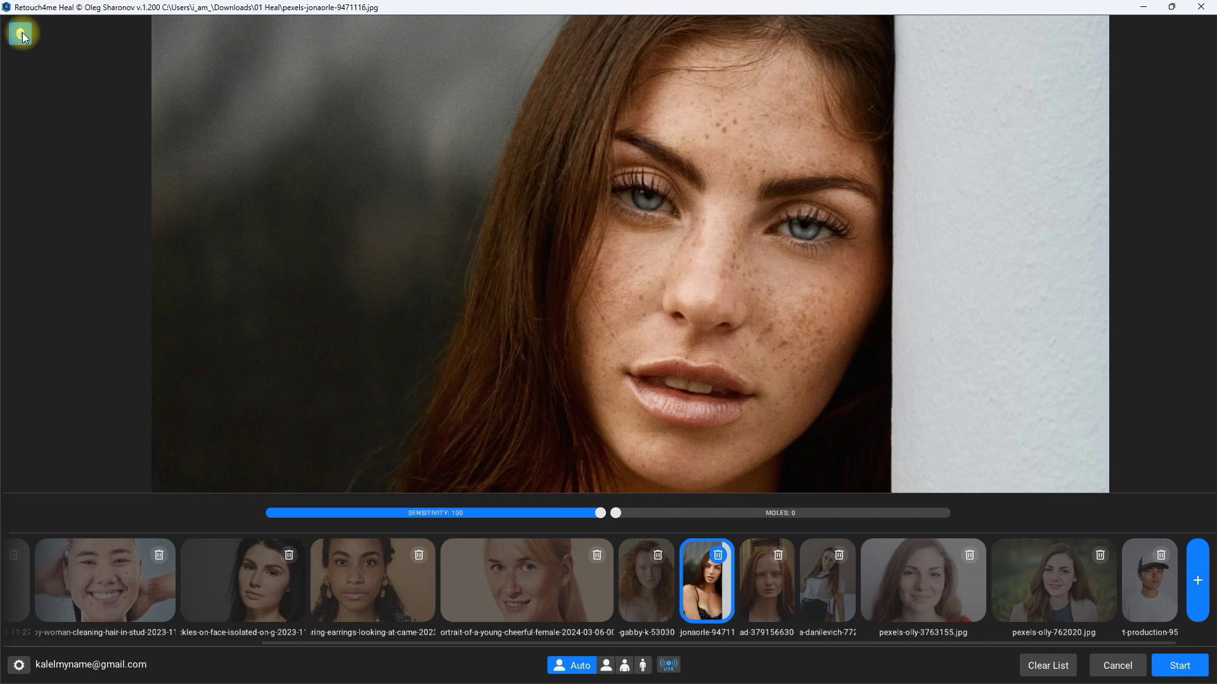
click(23, 36)
click(22, 36)
mouse_move(600, 512)
mouse_down()
mouse_move(271, 509)
mouse_move(604, 527)
mouse_move(451, 524)
mouse_move(408, 521)
mouse_move(617, 519)
mouse_move(584, 518)
mouse_up()
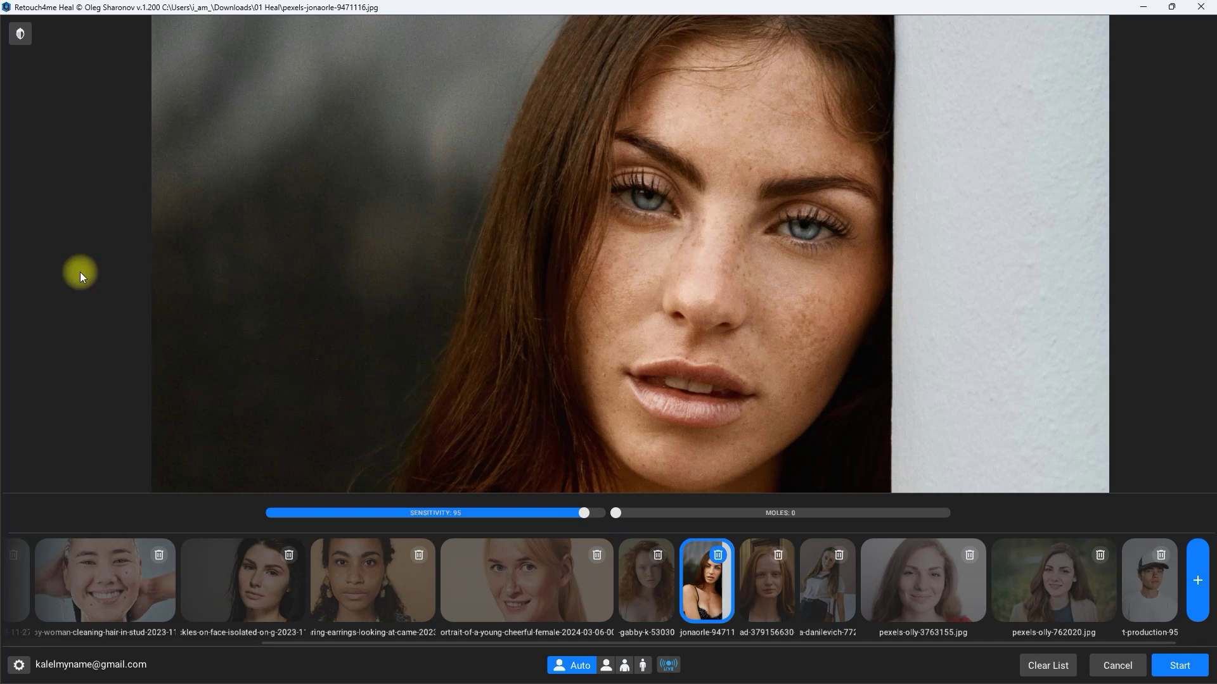
click(21, 35)
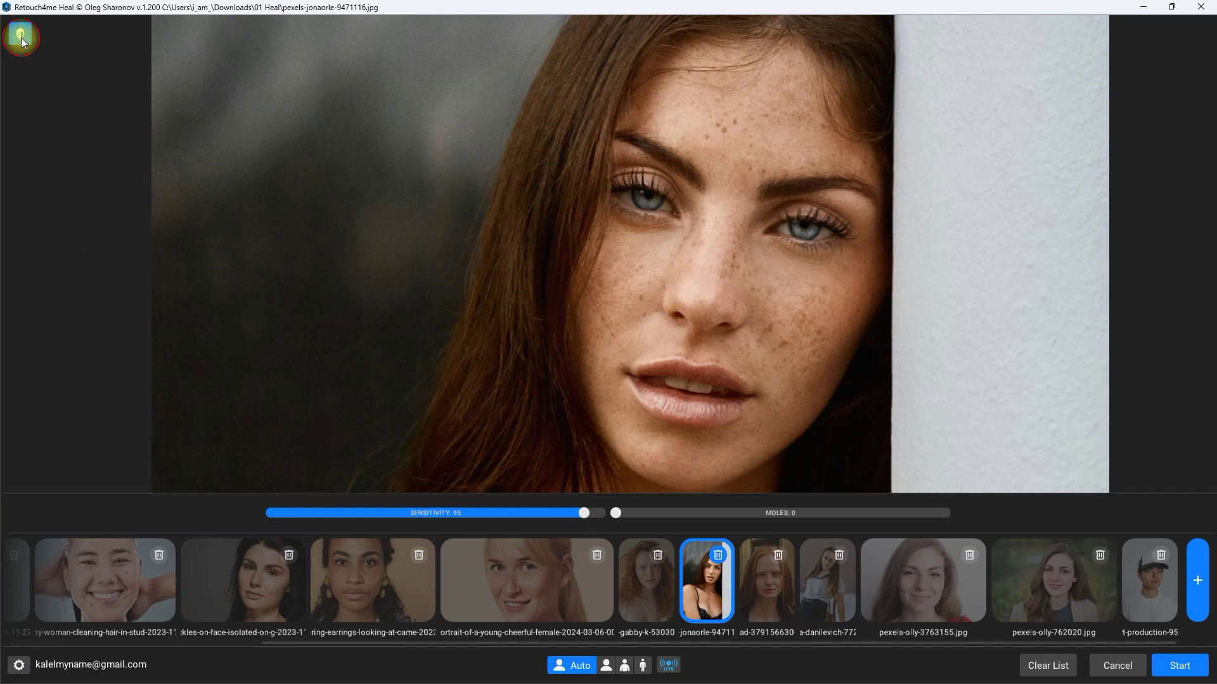
click(774, 597)
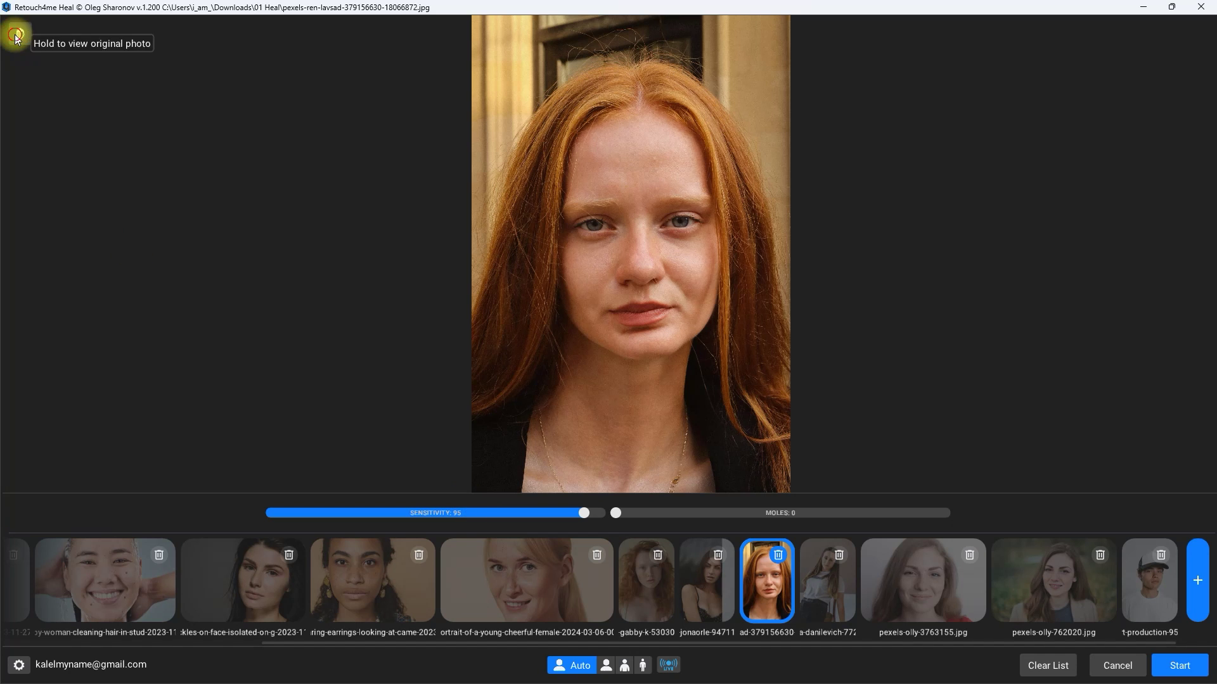
Reset sensitivity to 100 and give the hat portrait mole removal 100
key(End)
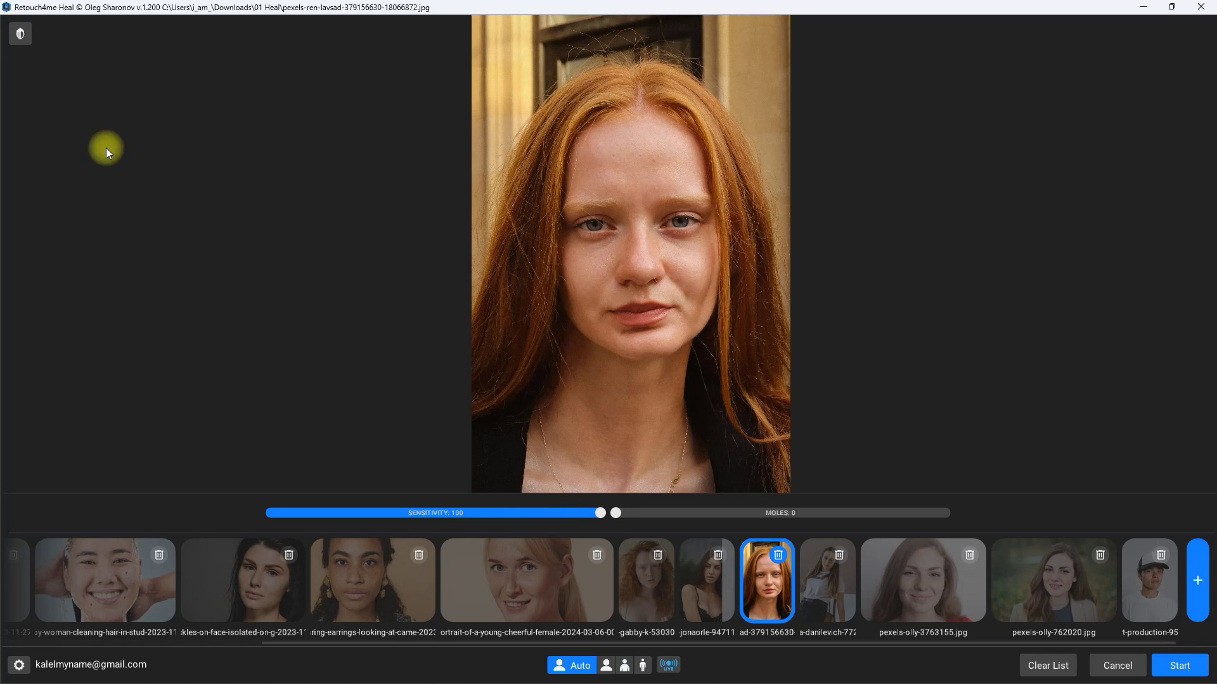
click(639, 515)
key(End)
key(Home)
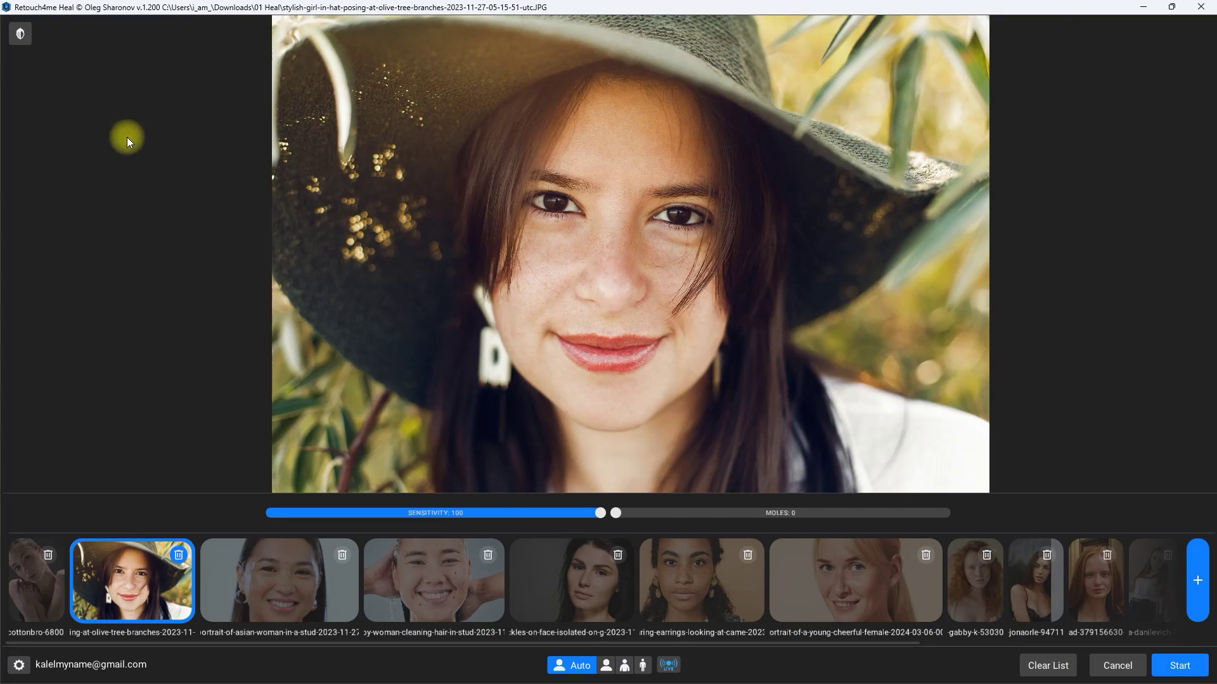
scroll(127, 137, up, 3)
drag(890, 513, 983, 508)
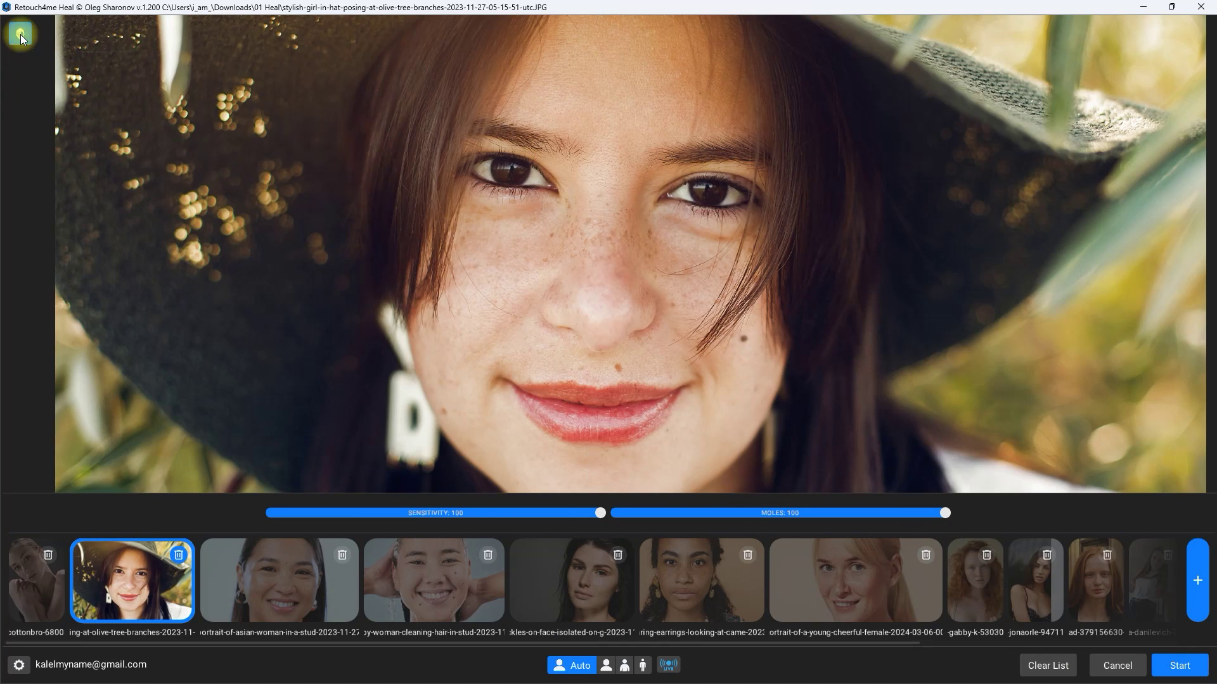
Set mole removal to 75 on the tilted-head portrait, then sensitivity 84 on pexels-gabby-k-5303010
click(44, 605)
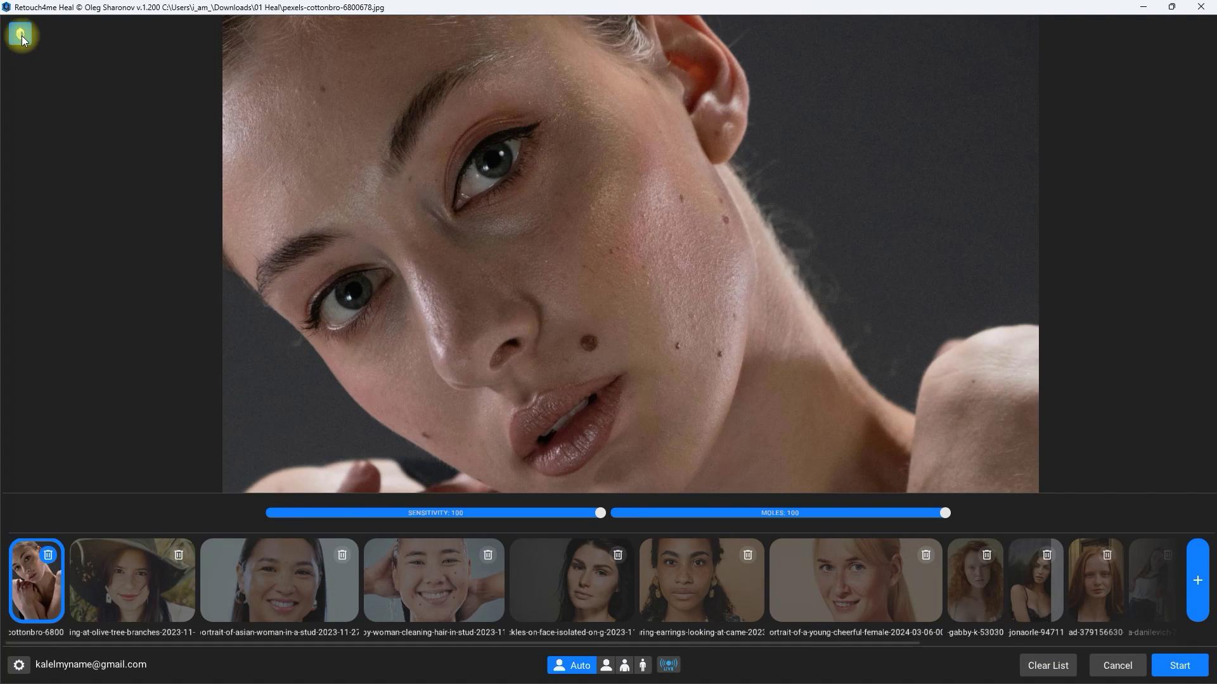
drag(944, 513, 862, 513)
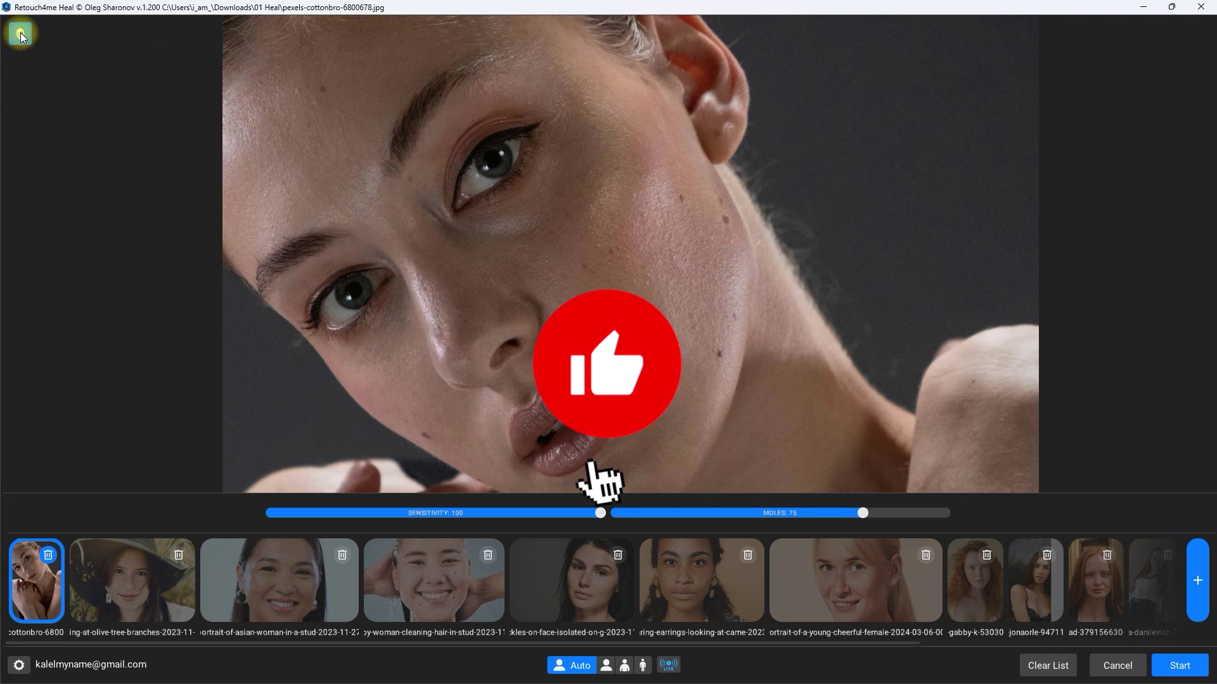
scroll(347, 642, down, 4)
click(653, 598)
scroll(684, 302, up, 5)
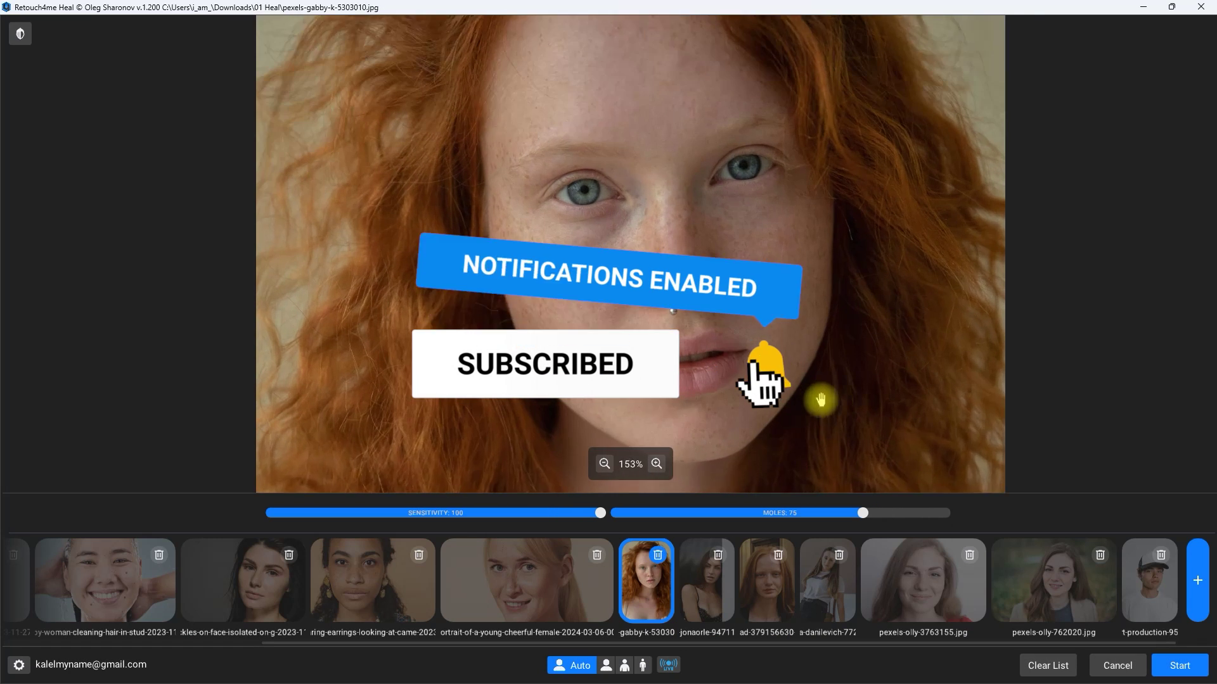
drag(860, 512, 548, 513)
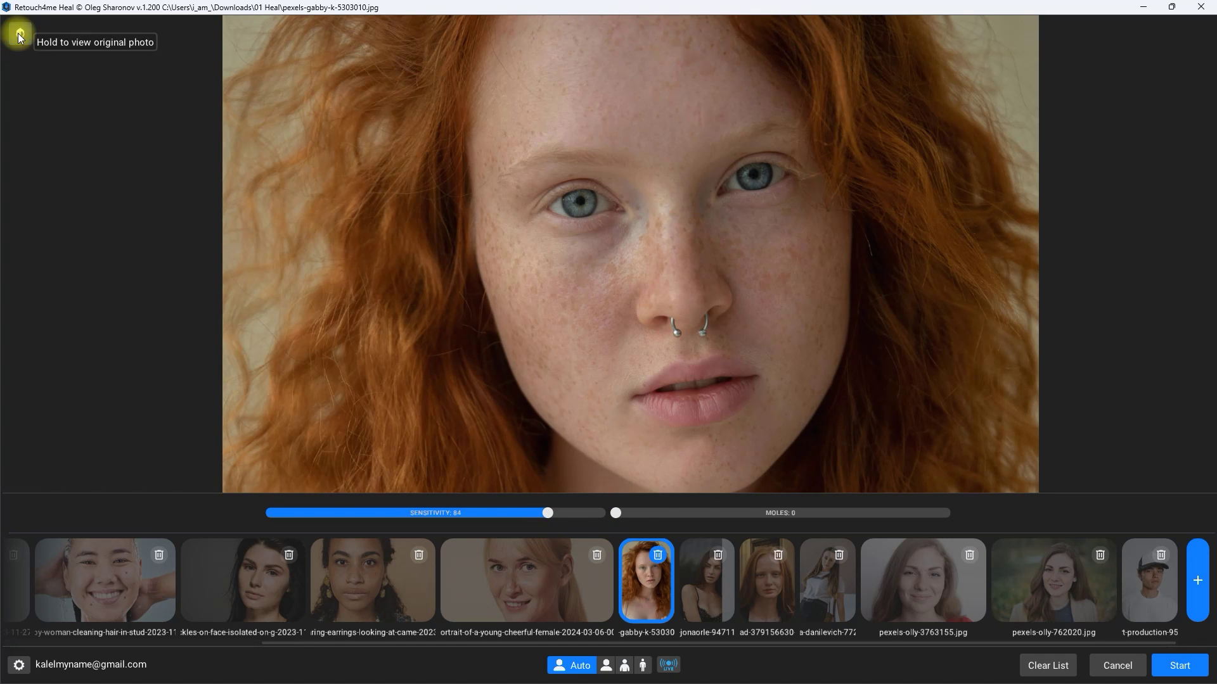